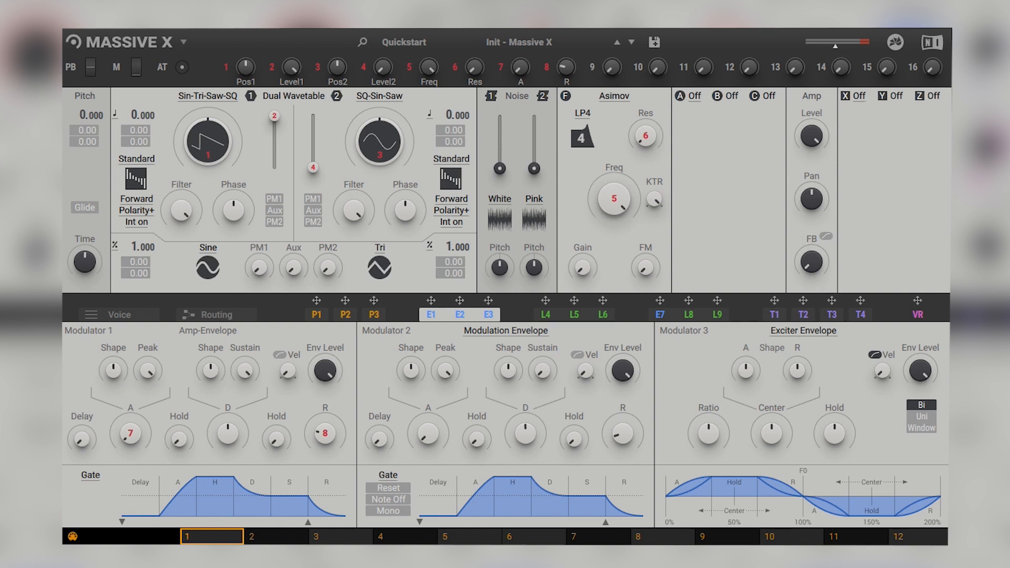
Look through the Performer, envelope, LFO and tracker modulator pages, followed by the Voice and Routing pages.
click(316, 314)
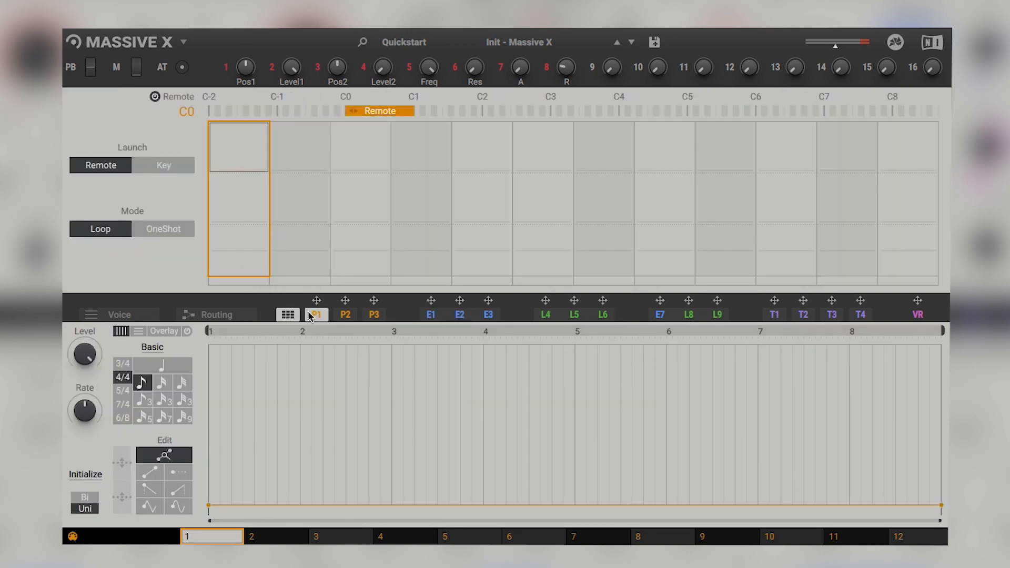
click(459, 314)
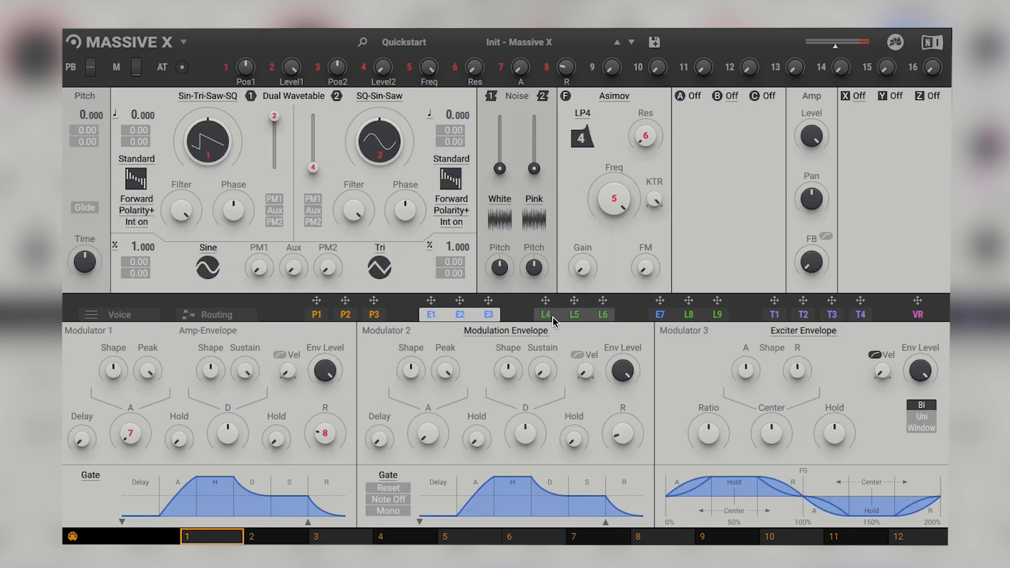
click(545, 314)
click(659, 315)
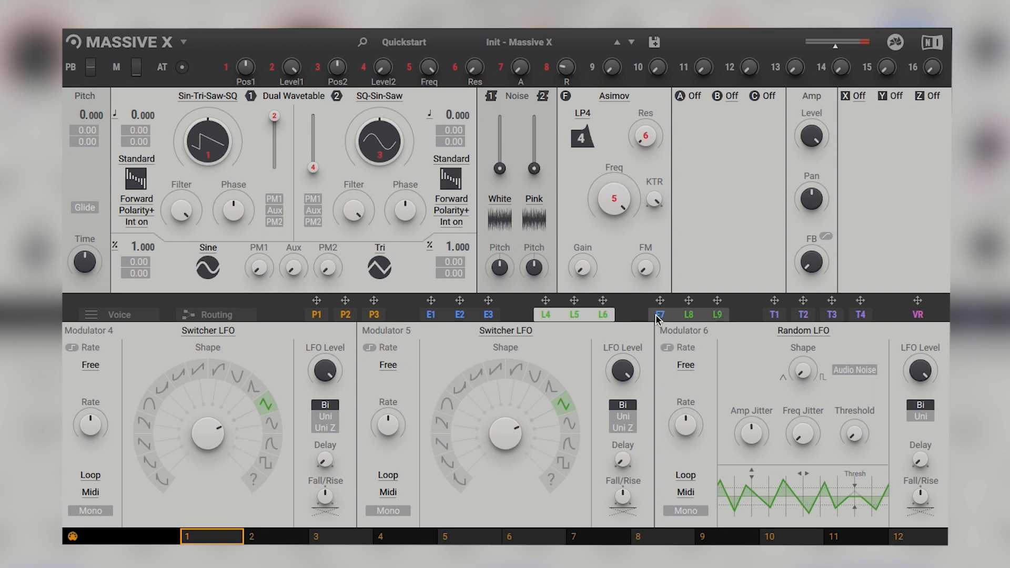
click(775, 315)
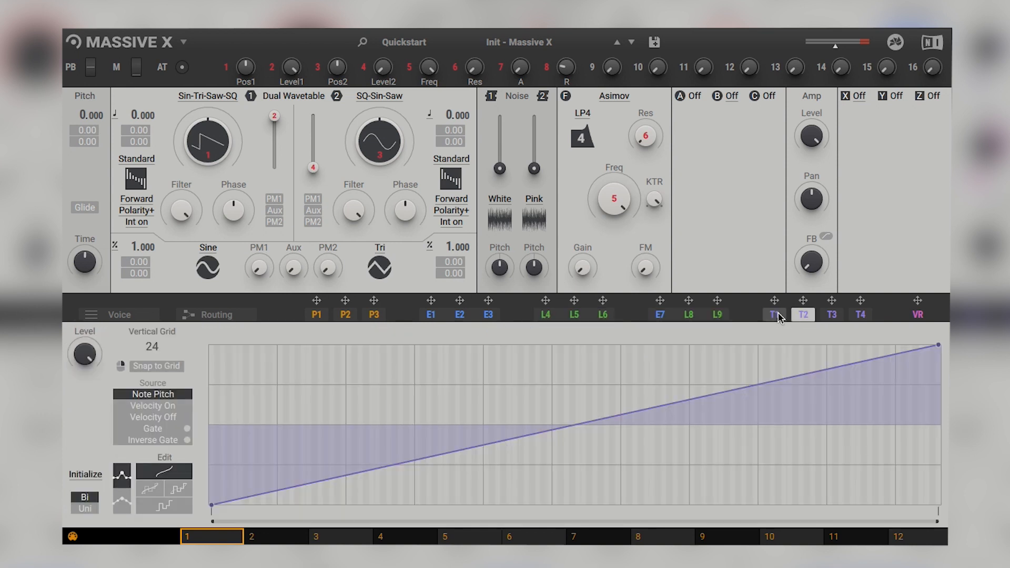
click(806, 316)
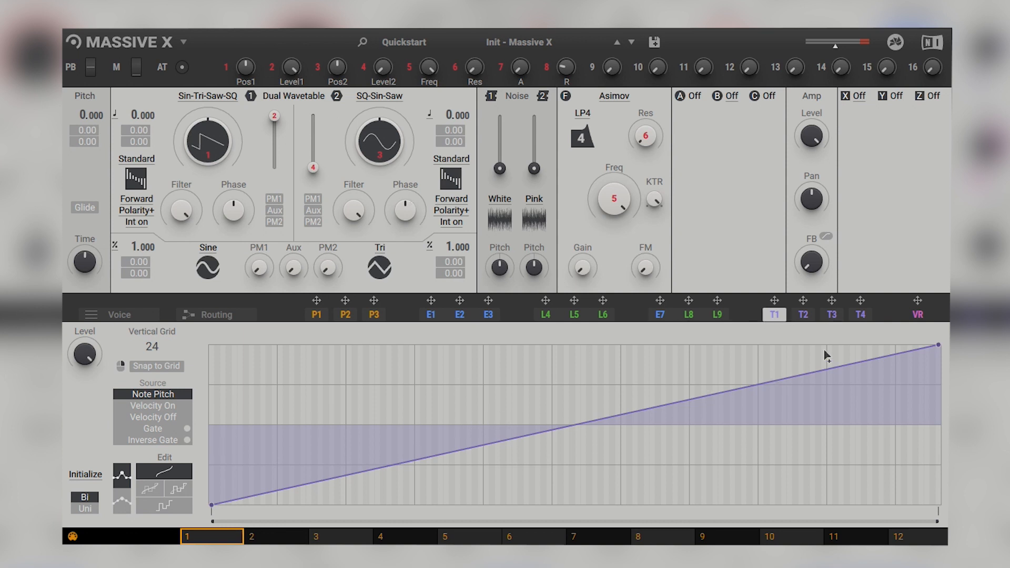
click(134, 317)
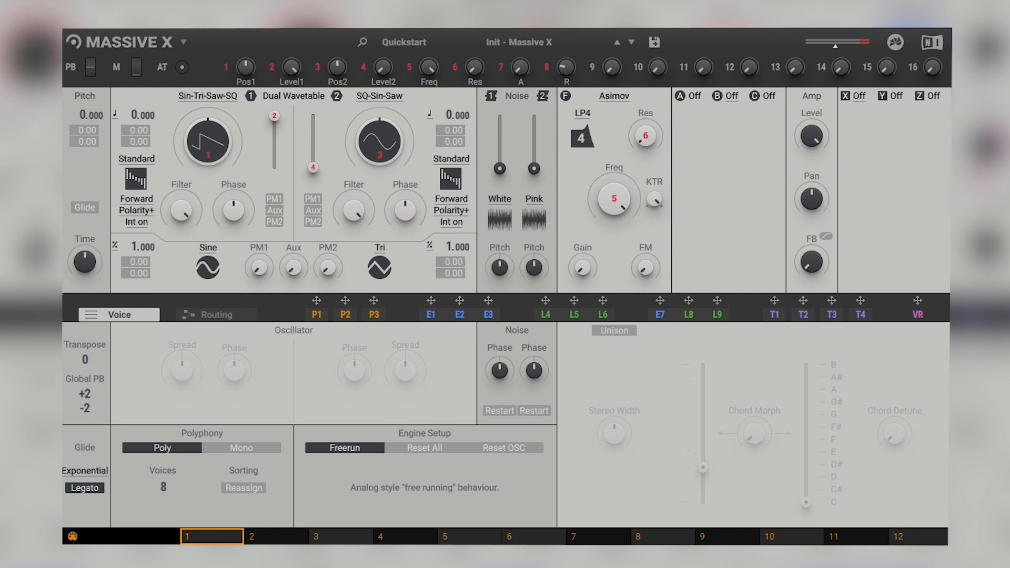
click(207, 315)
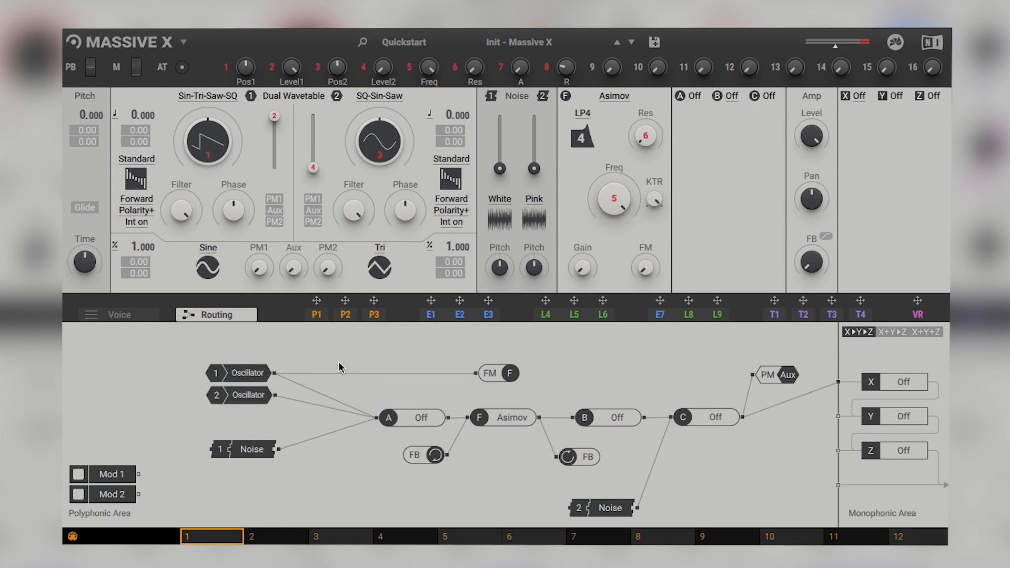
Enable Unison with 6 voices on the Voice page, widening the stereo width and raising the spread.
click(106, 313)
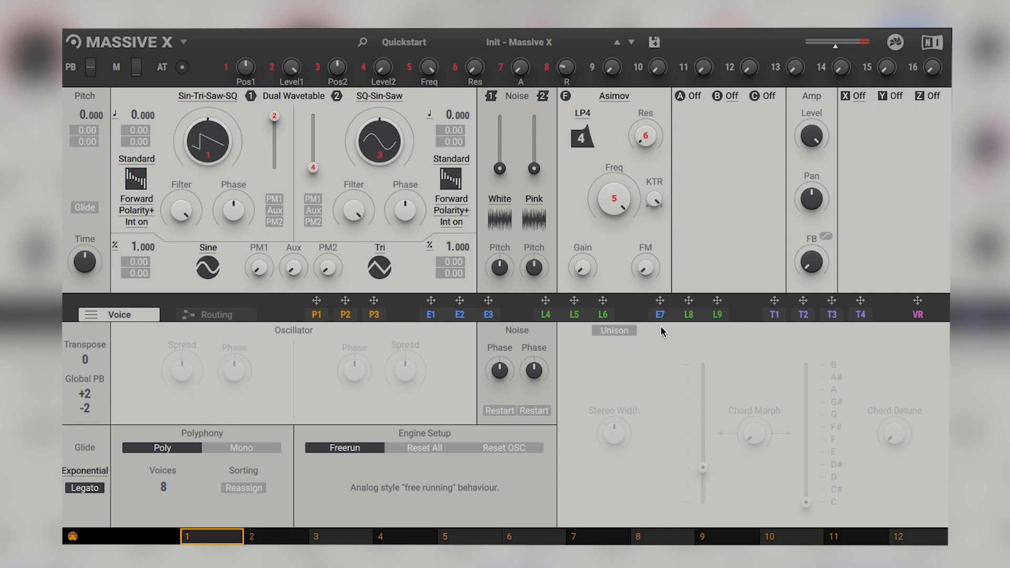
click(621, 333)
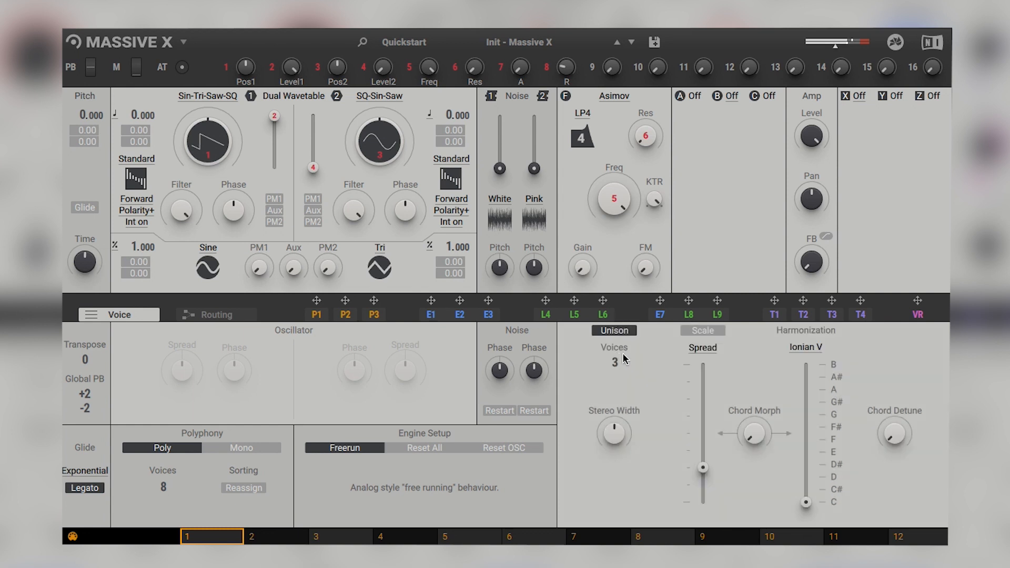
click(621, 331)
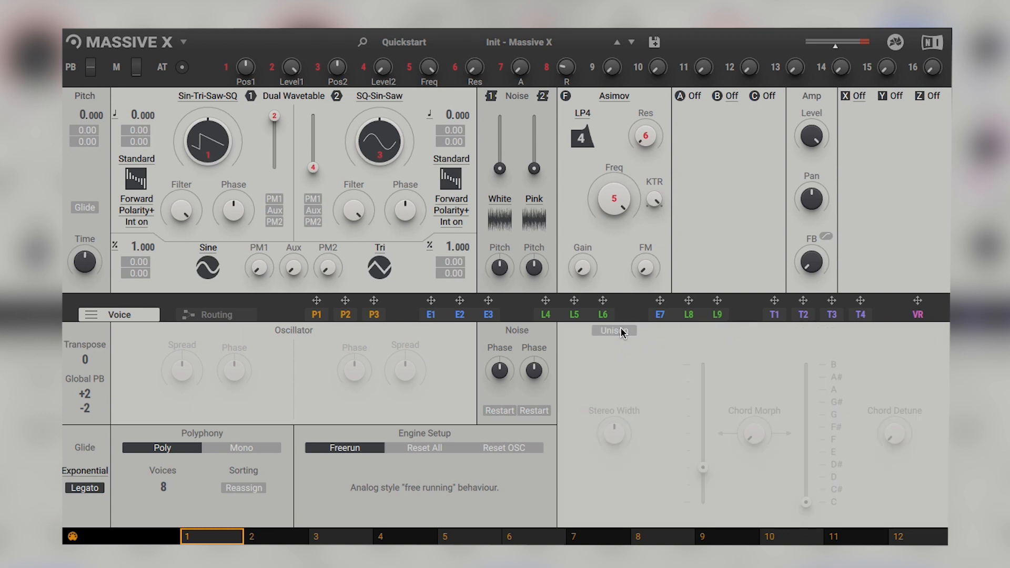
click(621, 332)
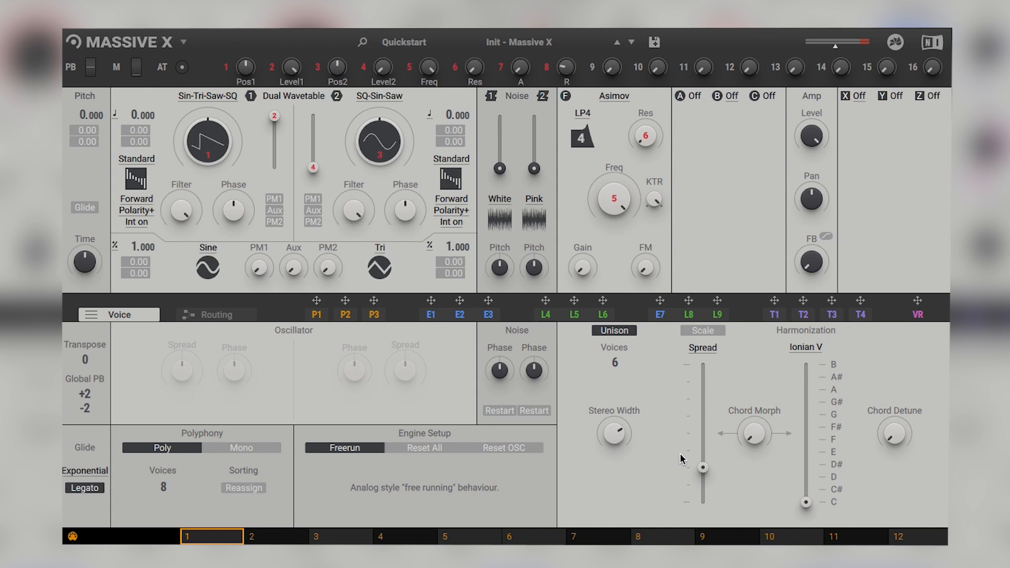
drag(702, 467, 704, 450)
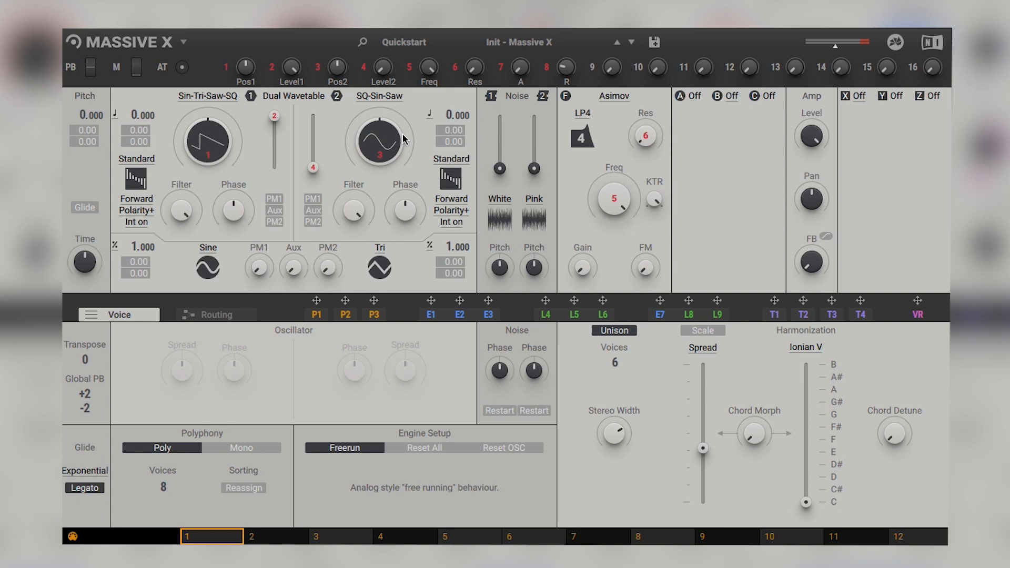
Set Wavetable 2 to Sin-Tri-Saw-SQ, pitched up to 12.000, and raise its level to roughly two-thirds.
click(390, 95)
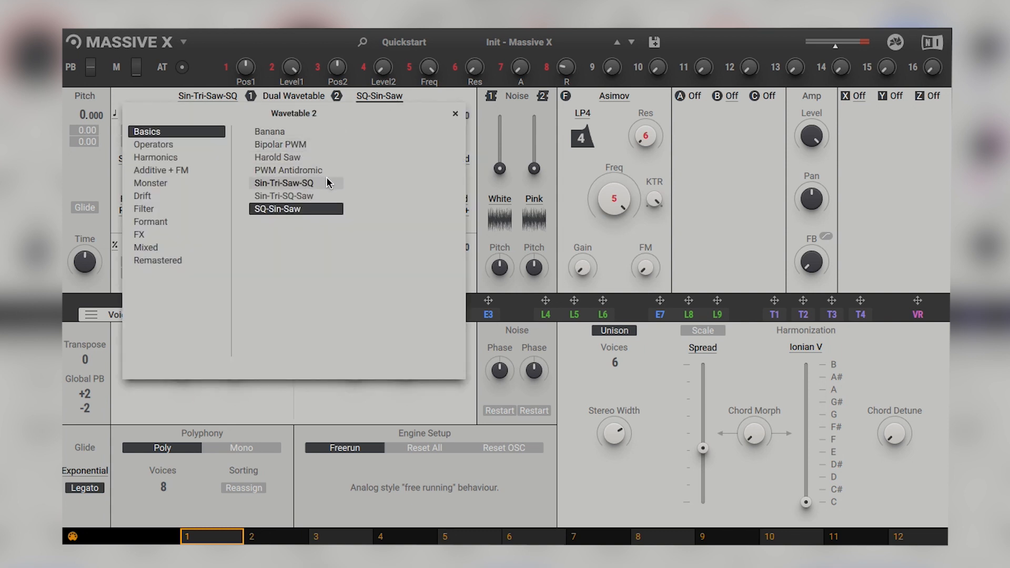
click(295, 183)
click(410, 101)
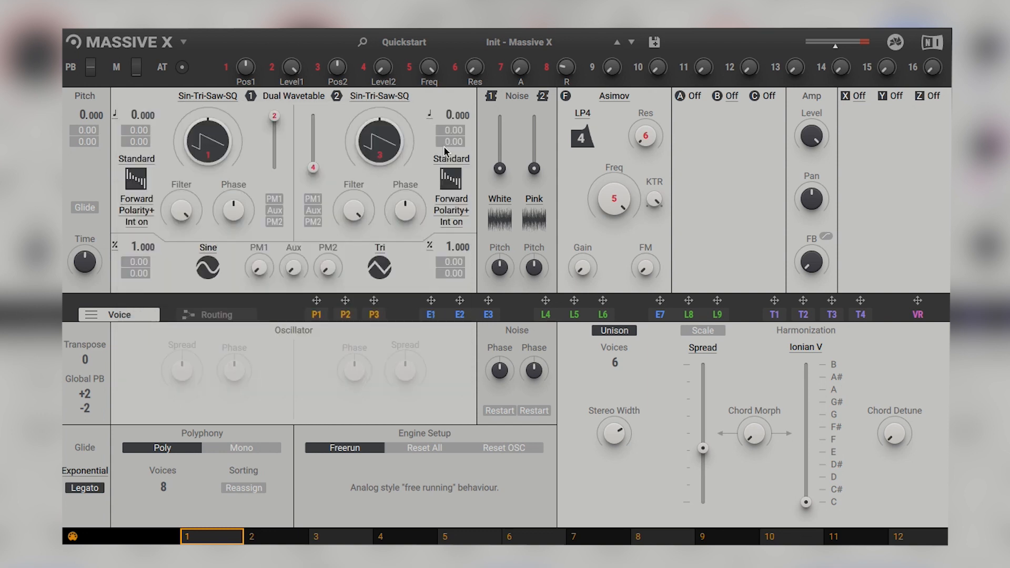
mouse_move(450, 117)
mouse_down()
mouse_move(450, 94)
mouse_move(446, 117)
mouse_up()
drag(314, 171, 314, 136)
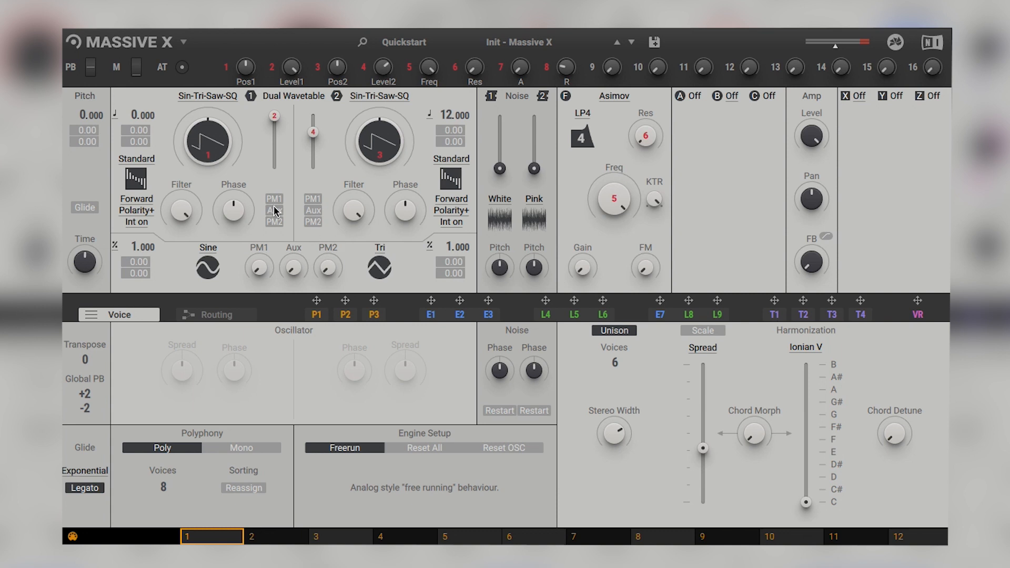
Change the filter to Blue Monark with Freq near midway and modulate Freq with L4, tempo-synced and mono.
click(623, 98)
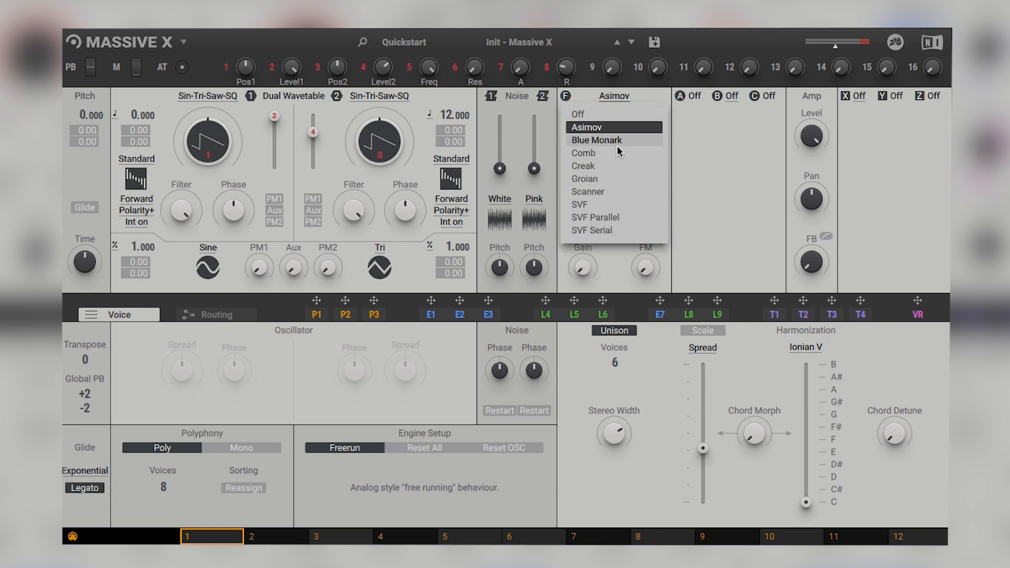
click(637, 141)
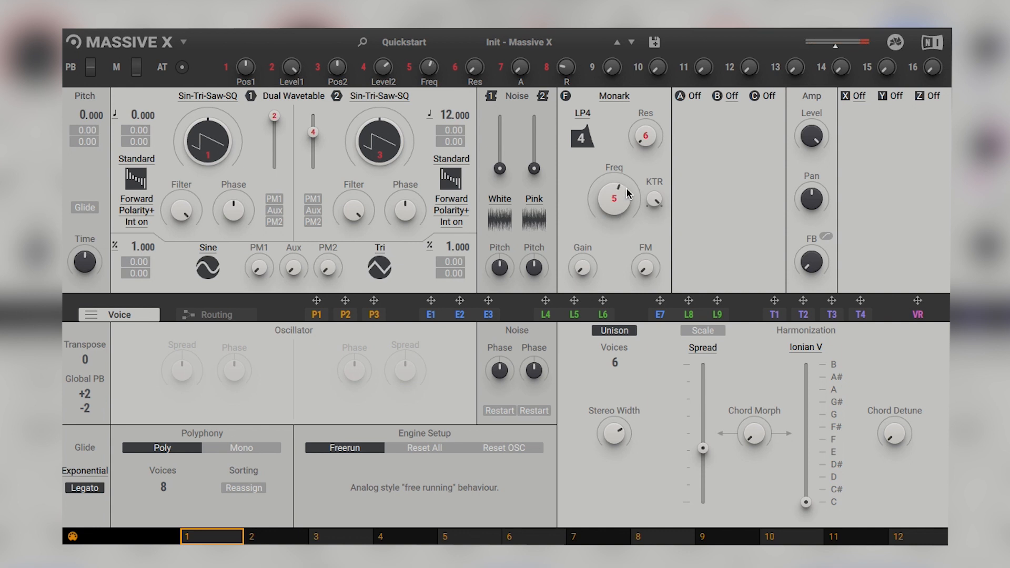
click(546, 318)
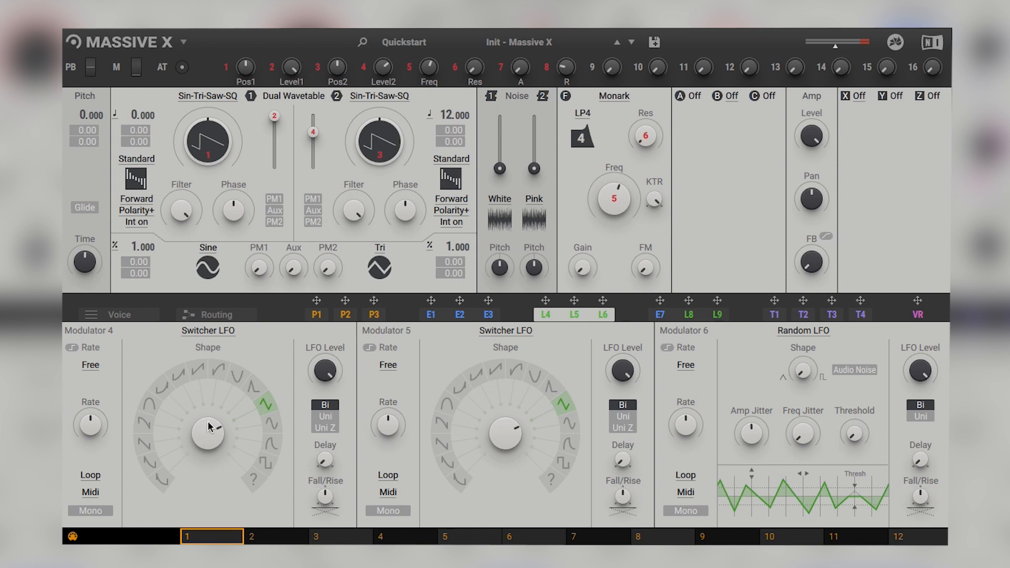
drag(547, 304, 604, 233)
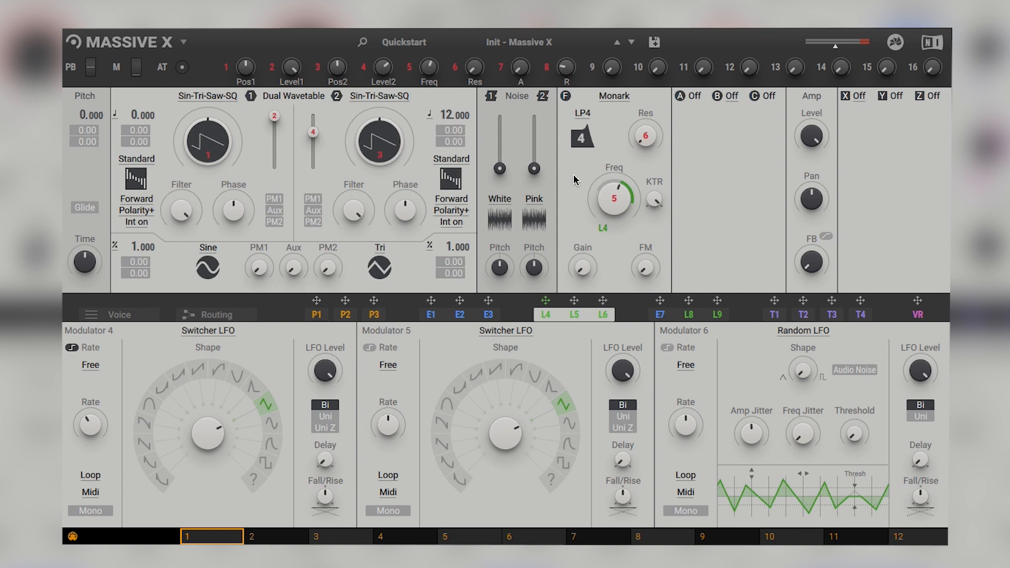
click(91, 510)
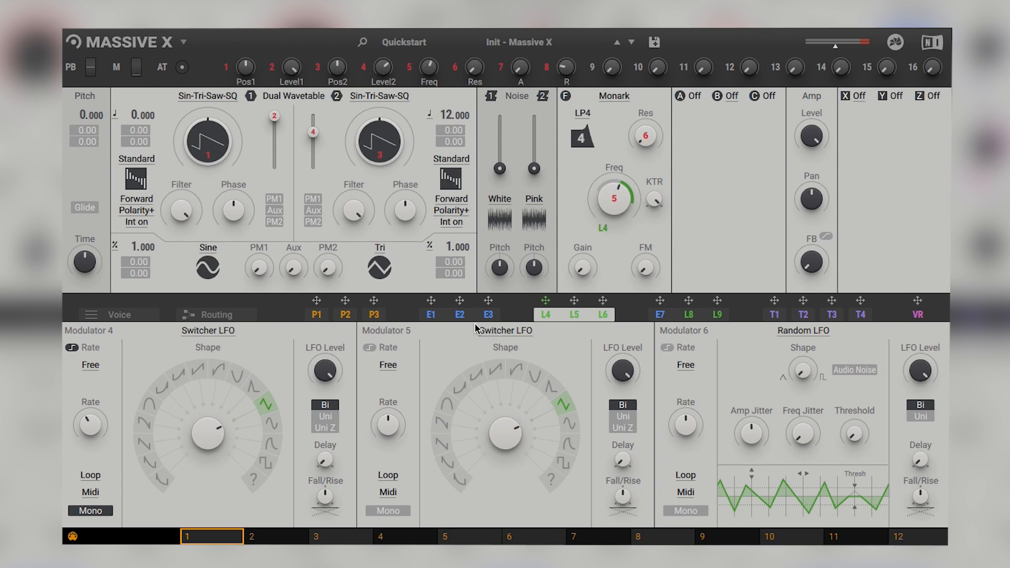
Lengthen the attack and release of the amp envelope.
click(434, 314)
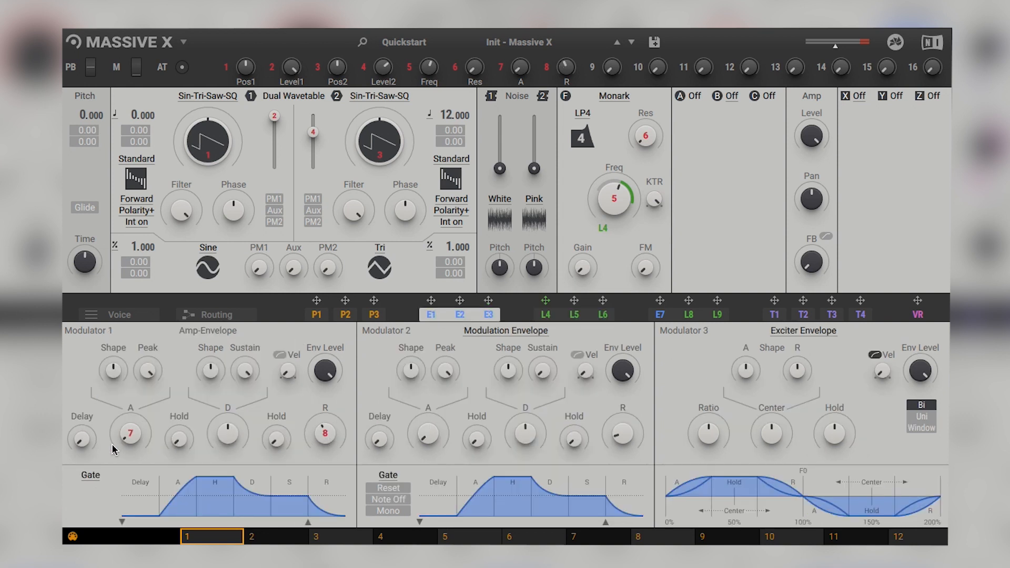
drag(149, 446, 128, 436)
Slow LFO L4's rate, reduce its level to under half, and slightly lower the filter's Freq.
click(546, 314)
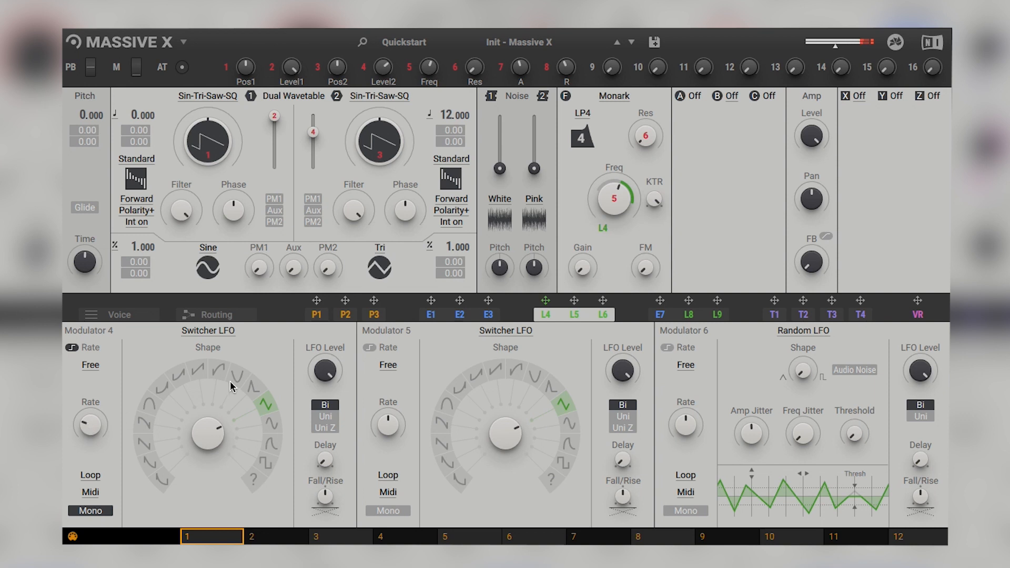
drag(603, 229, 603, 233)
mouse_move(324, 367)
mouse_down()
mouse_move(324, 395)
mouse_move(326, 380)
mouse_up()
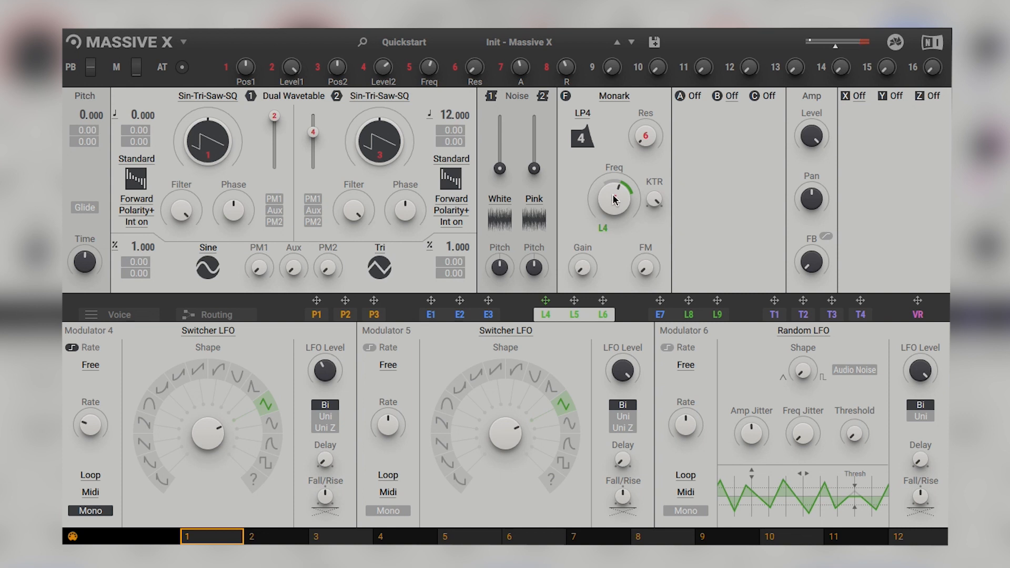
drag(620, 185, 621, 168)
drag(324, 369, 324, 363)
Add L5 as a second modulator on the filter's Freq, unipolar and mono, with a slower rate and larger modulation amount.
drag(575, 299, 624, 230)
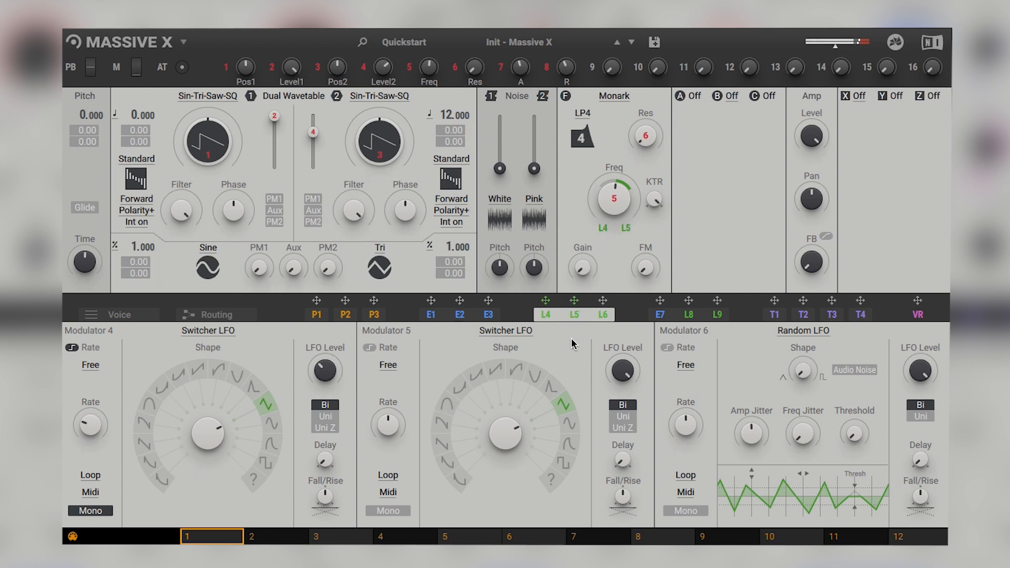
drag(630, 226, 629, 200)
click(623, 416)
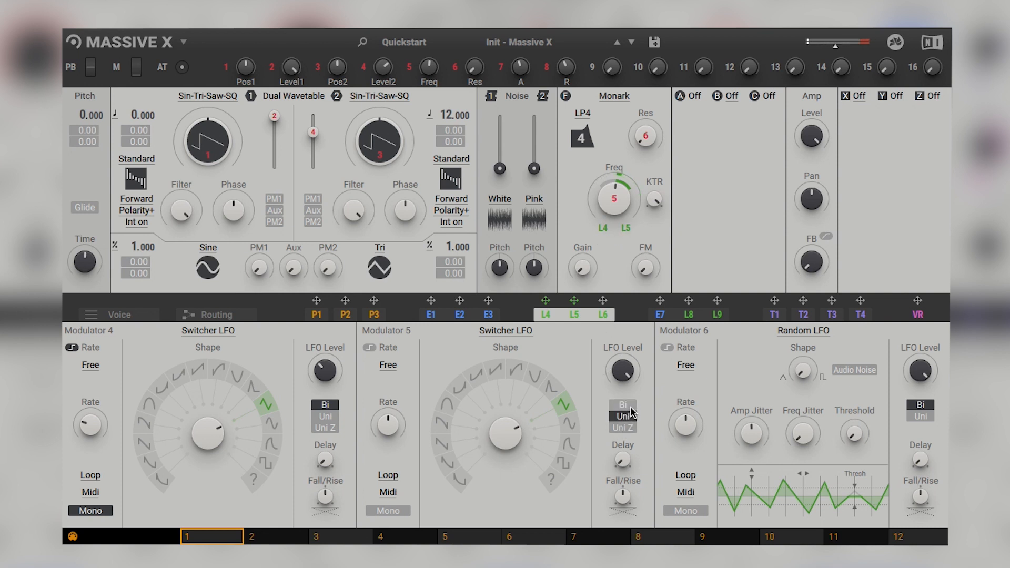
drag(626, 228, 626, 212)
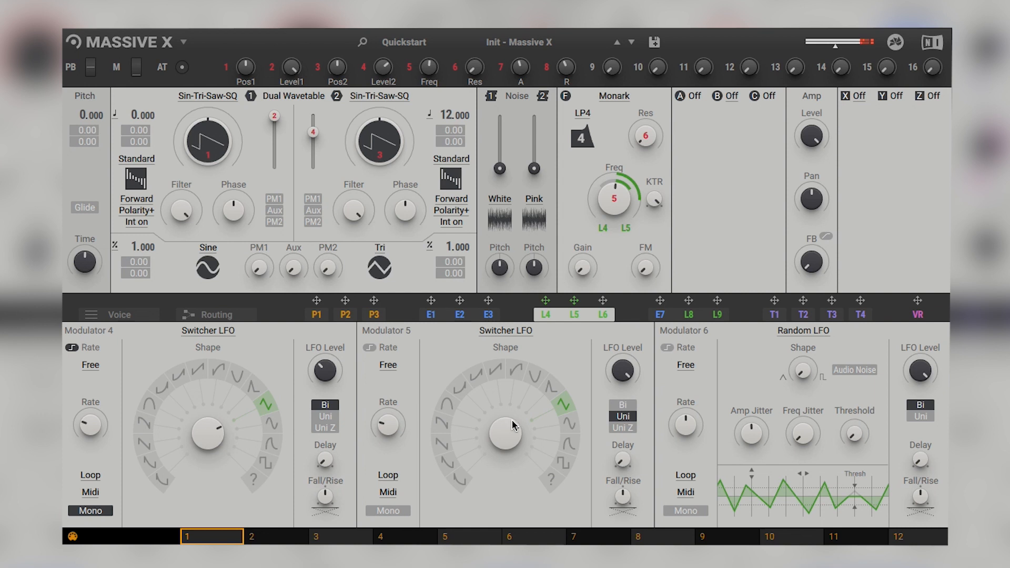
click(408, 511)
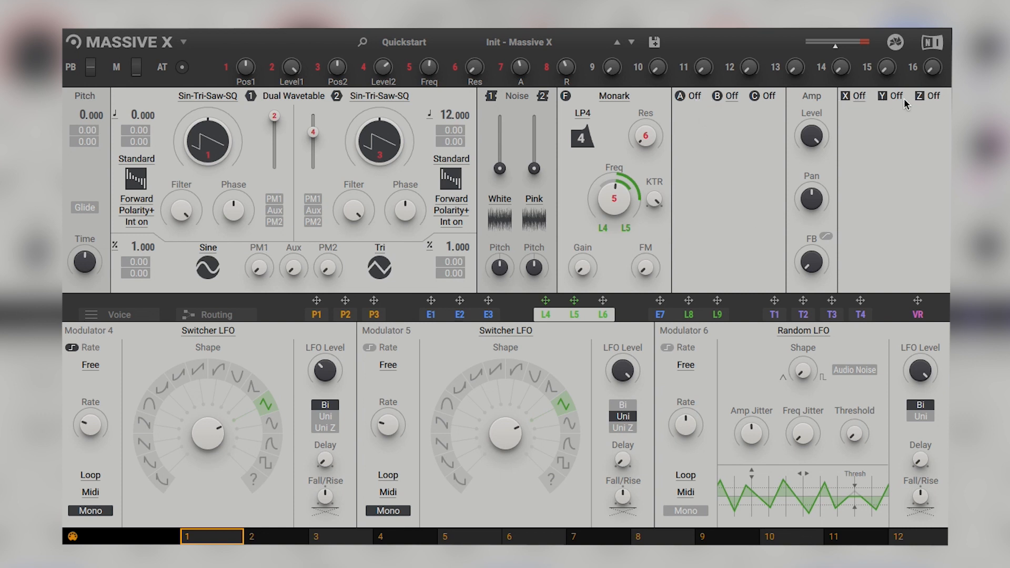
Load Dimension Expander in effect slot X and Reverb in slot Y, raising the reverb size and the expander amount.
click(858, 96)
click(887, 111)
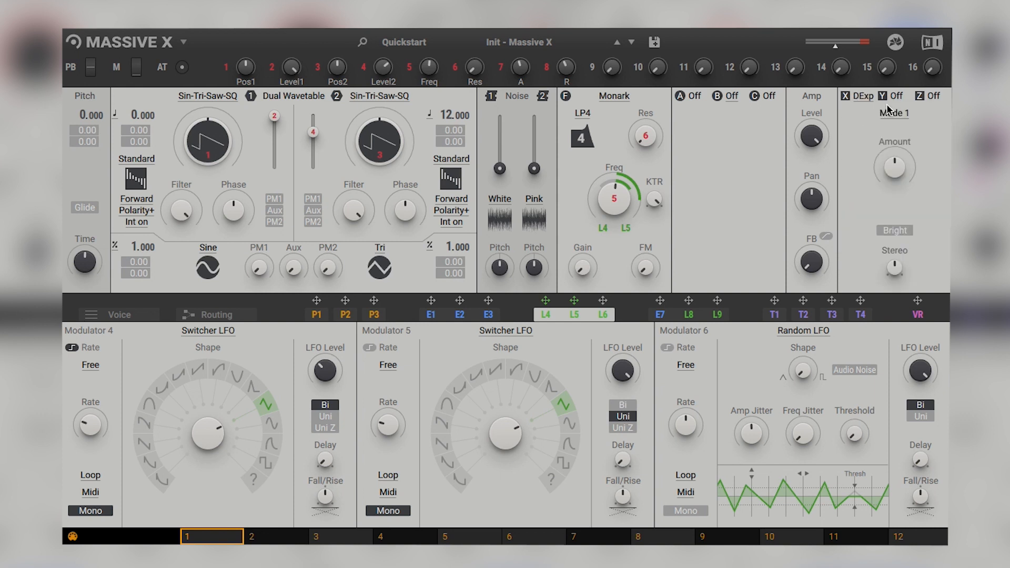
click(895, 95)
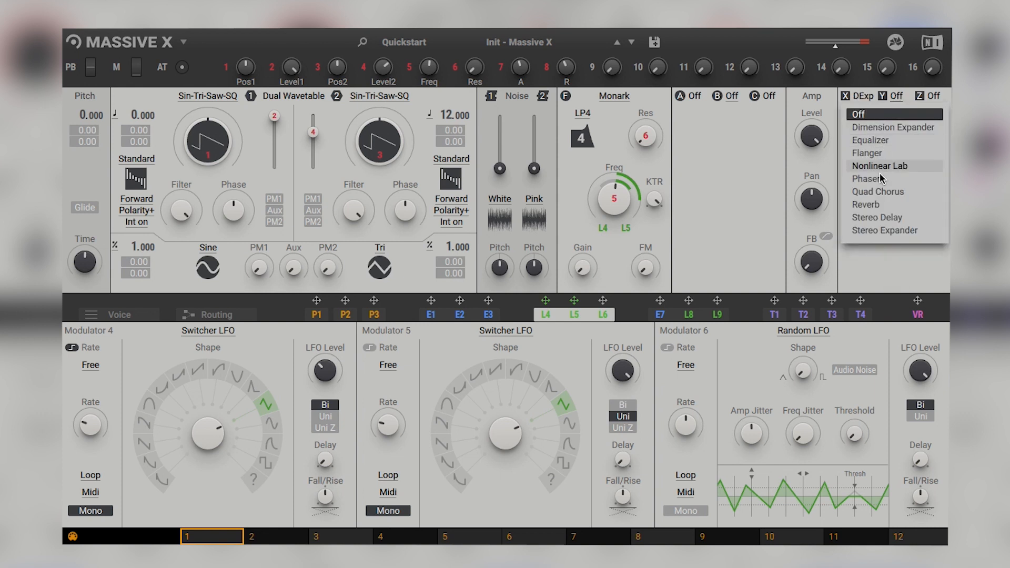
click(886, 203)
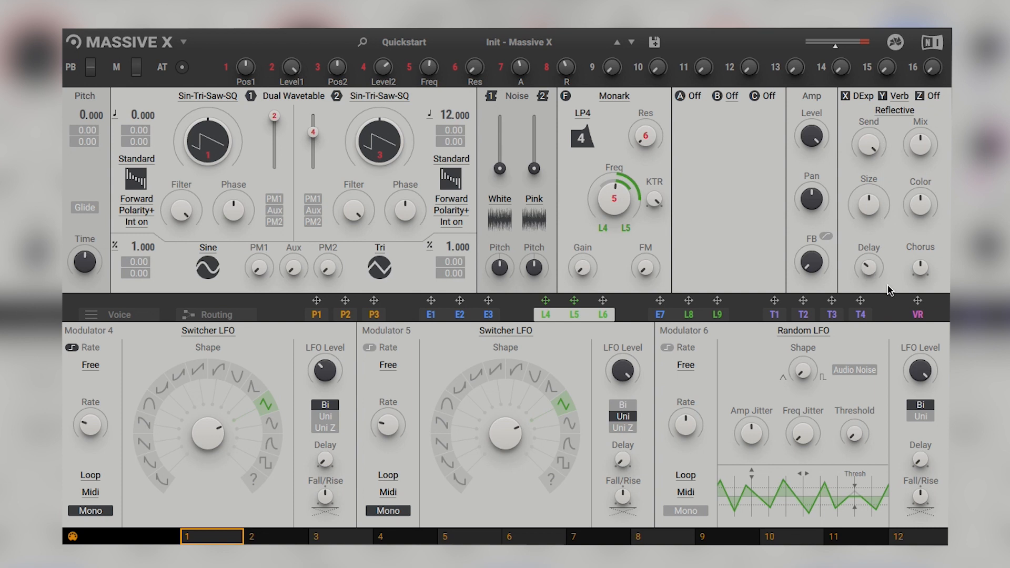
drag(868, 208, 868, 196)
click(862, 96)
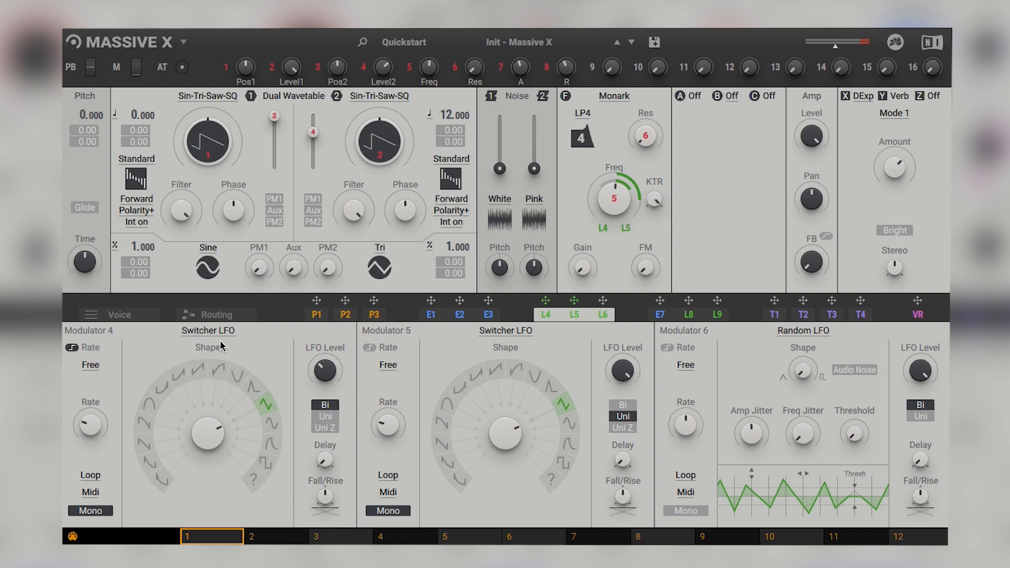
Lower the filter's Freq and modulate it with amp envelope E1, giving the envelope a longer attack.
click(484, 322)
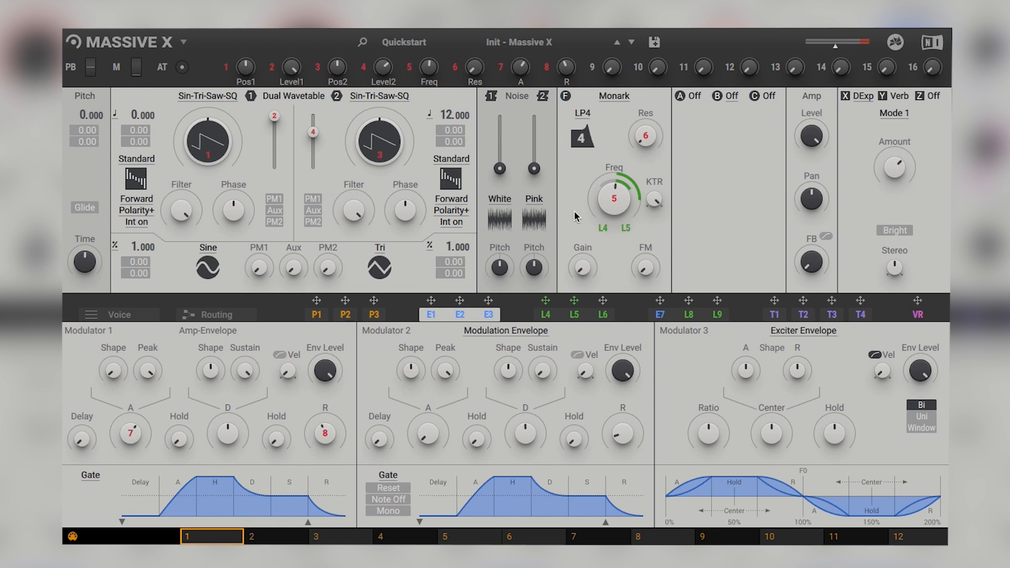
drag(617, 203, 616, 223)
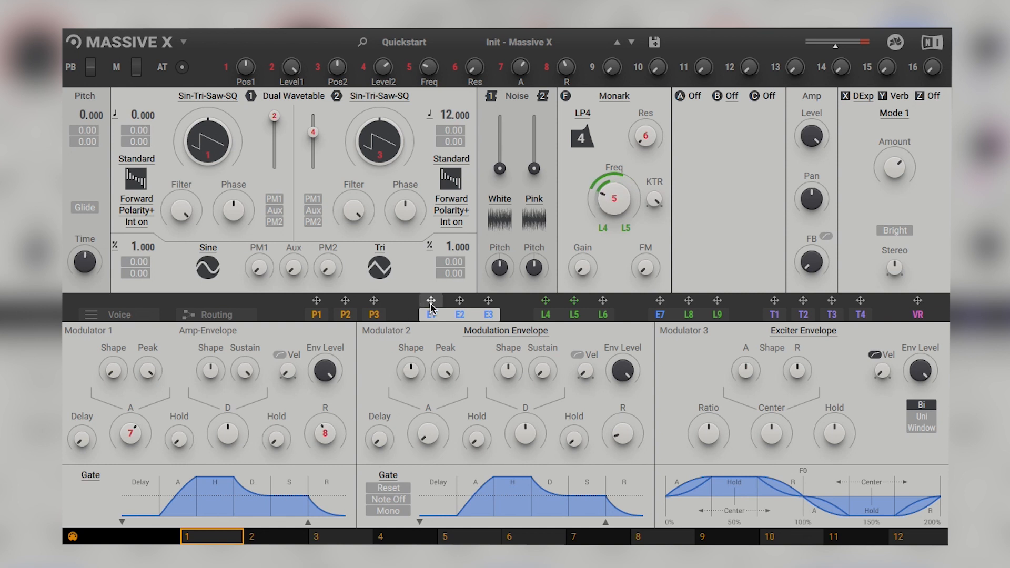
drag(431, 300, 613, 213)
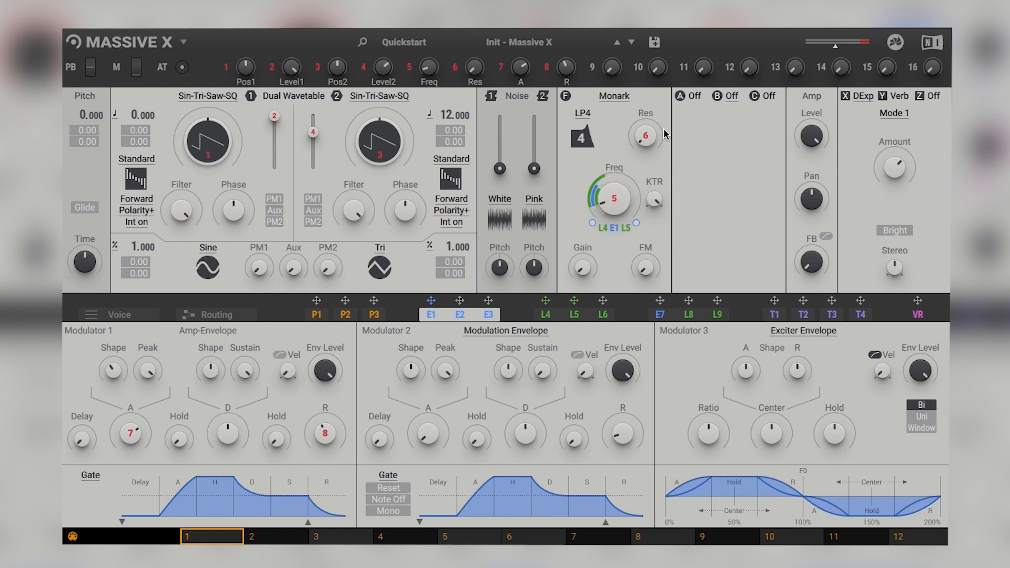
Load Distortion in insert slot A, adjust its Drive, and try the Rectify type.
click(686, 102)
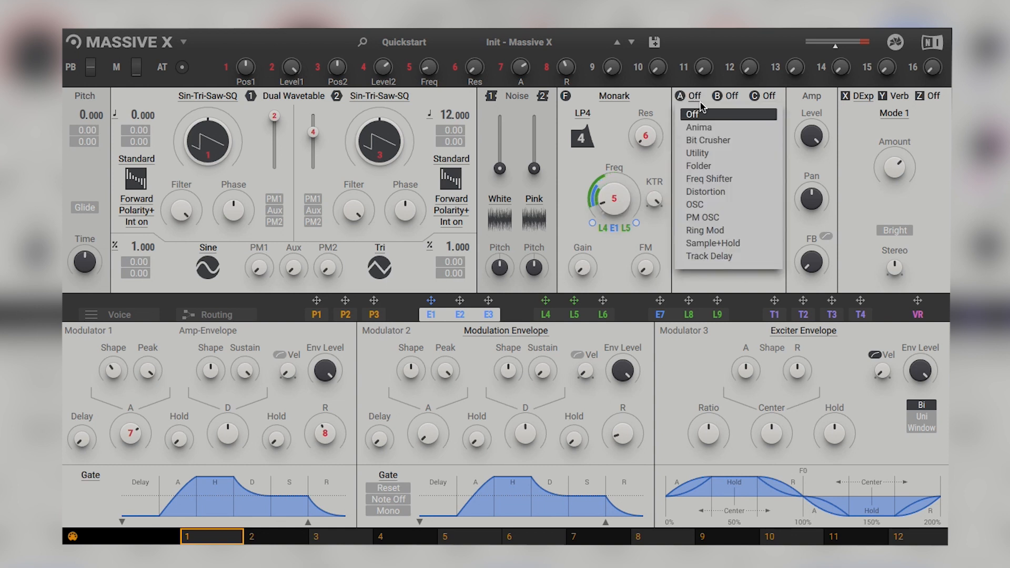
click(727, 192)
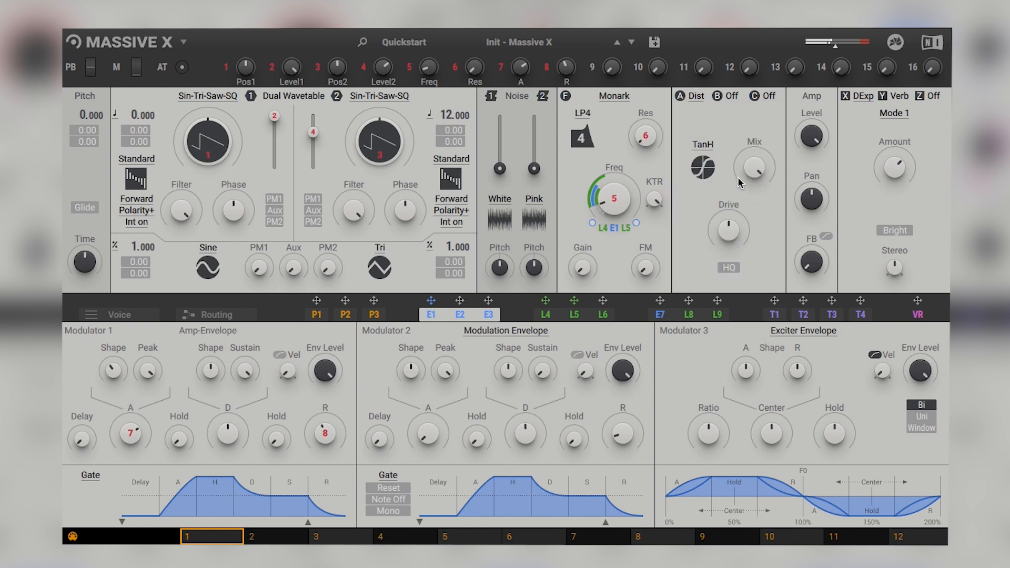
drag(726, 226, 729, 222)
drag(731, 230, 732, 279)
click(702, 144)
click(695, 209)
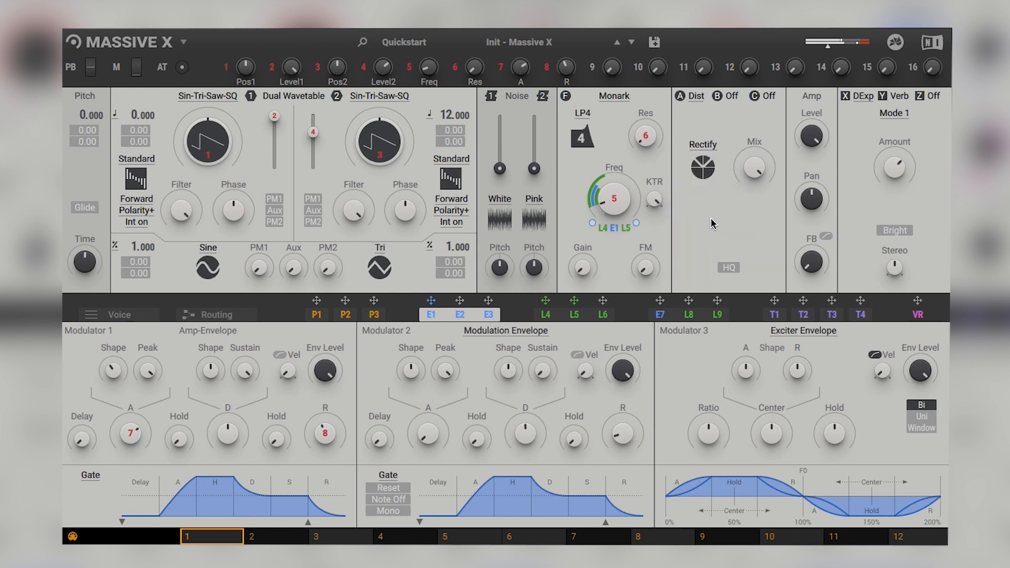
Change the slot A distortion type to SinC, raise Drive to near maximum, and lower Mix slightly.
click(702, 144)
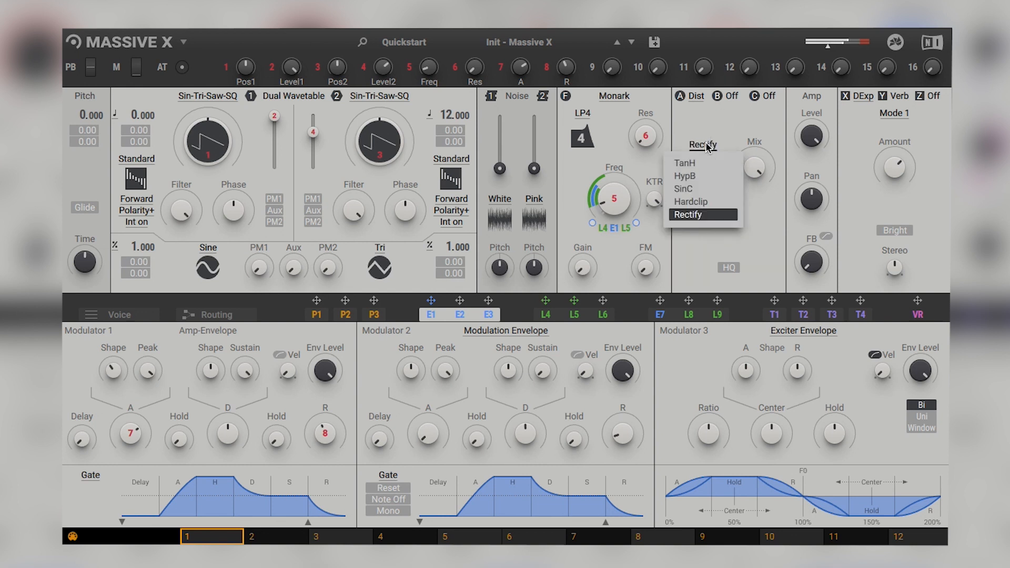
click(698, 190)
drag(729, 227, 728, 206)
drag(756, 166, 756, 226)
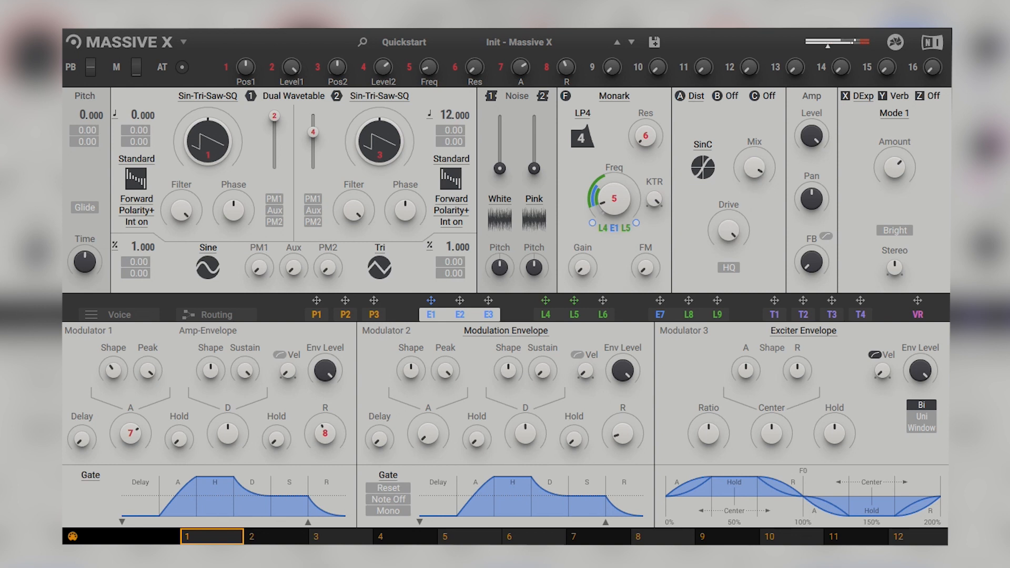
Raise the filter's Freq slightly and turn up a reverb control in effect slot Y.
mouse_move(602, 195)
mouse_down()
mouse_move(602, 168)
mouse_move(602, 182)
mouse_up()
click(899, 95)
drag(907, 148, 907, 129)
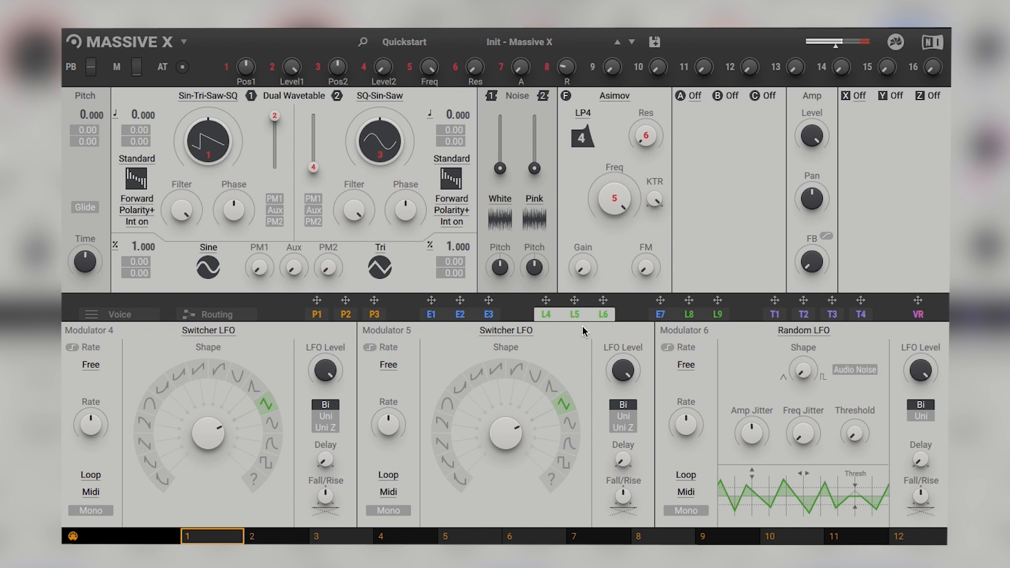
In amp envelope E1, shorten the decay and lower the decay Shape.
click(432, 314)
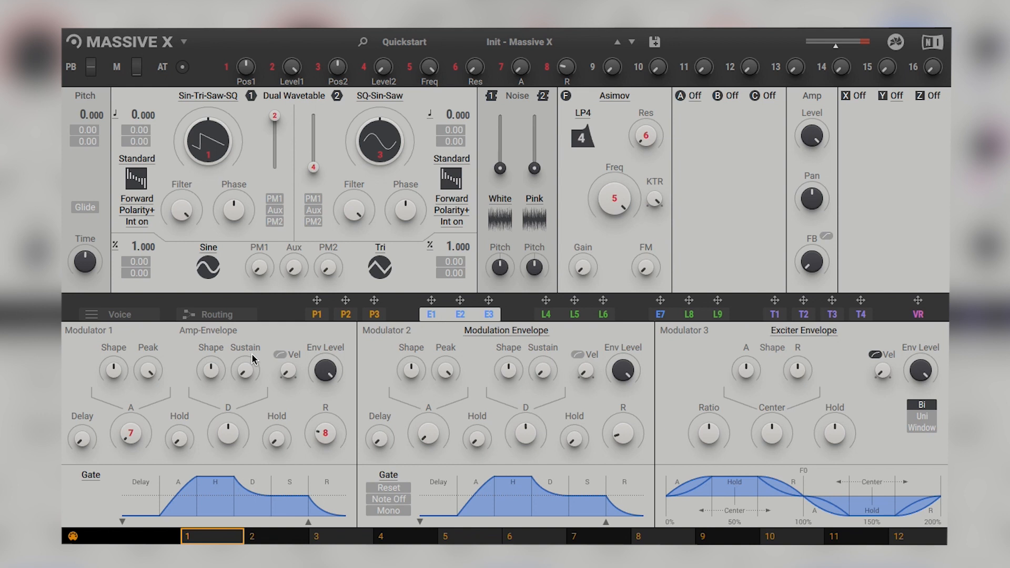
drag(228, 433, 227, 447)
drag(209, 370, 210, 421)
Audition Dusty A and Cadenza A from Drift and Atari SQ from Mixed for wavetable 1, and load Flower from Mixed.
click(216, 98)
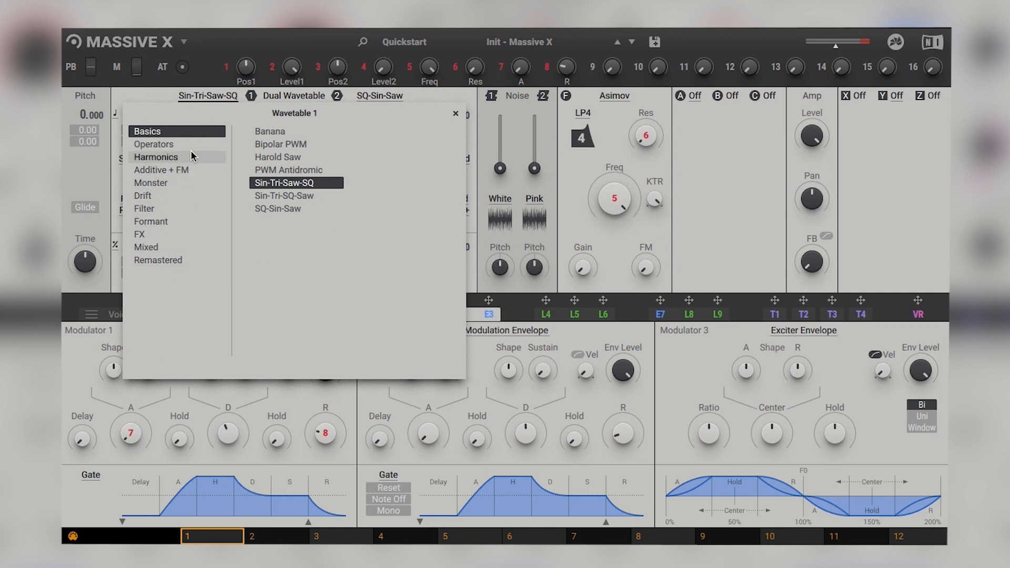
click(194, 147)
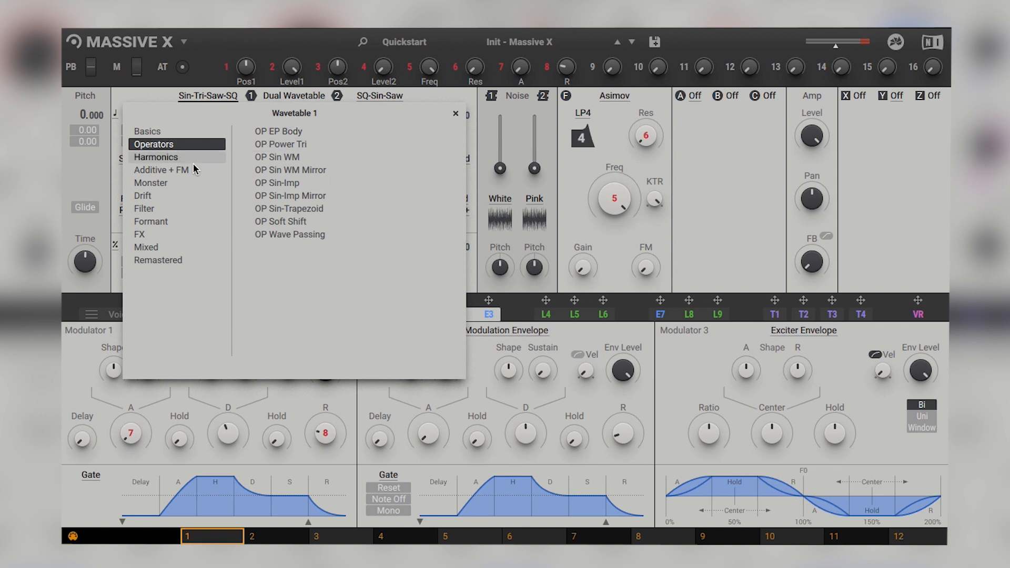
click(168, 183)
click(162, 197)
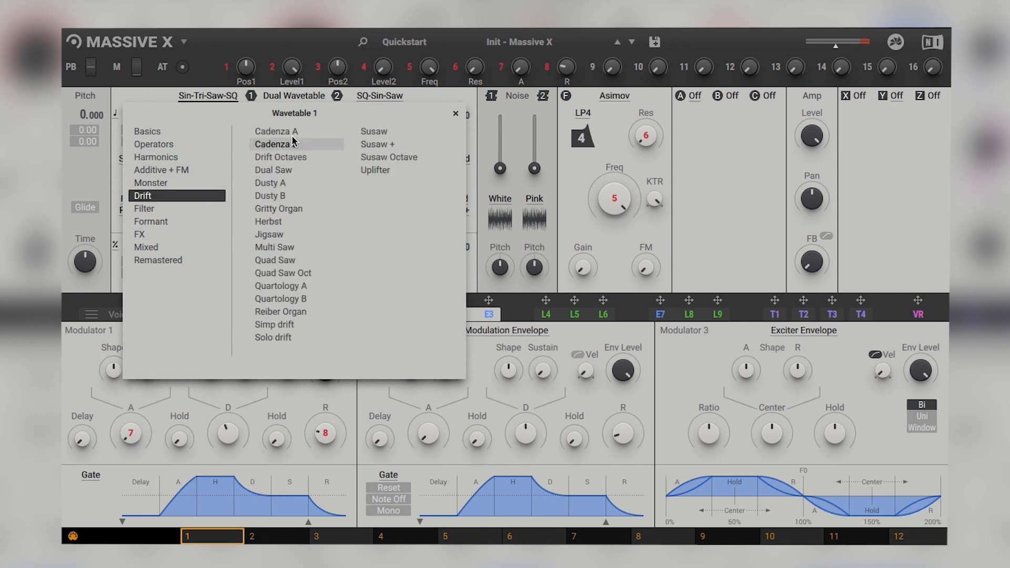
click(291, 187)
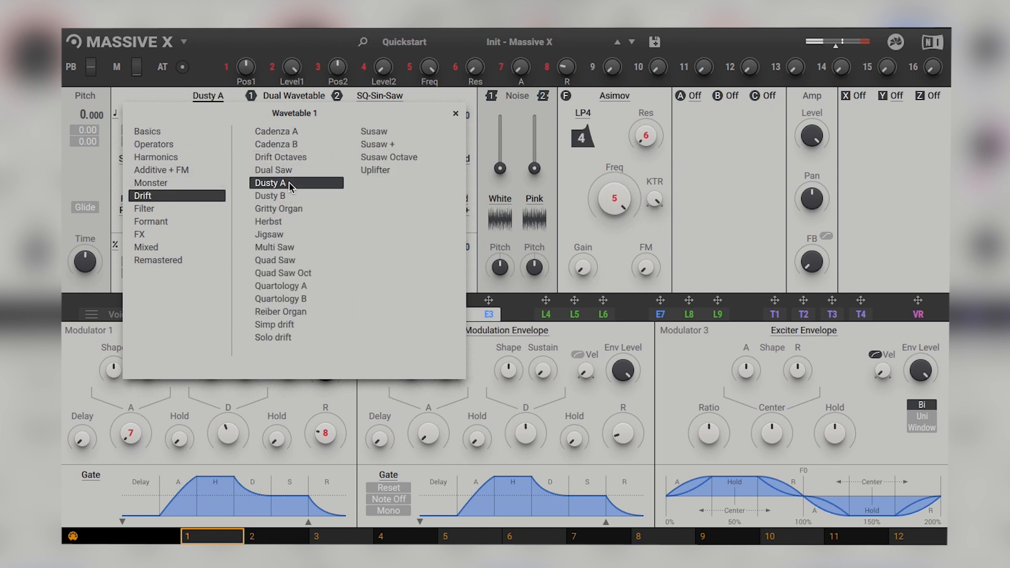
click(296, 140)
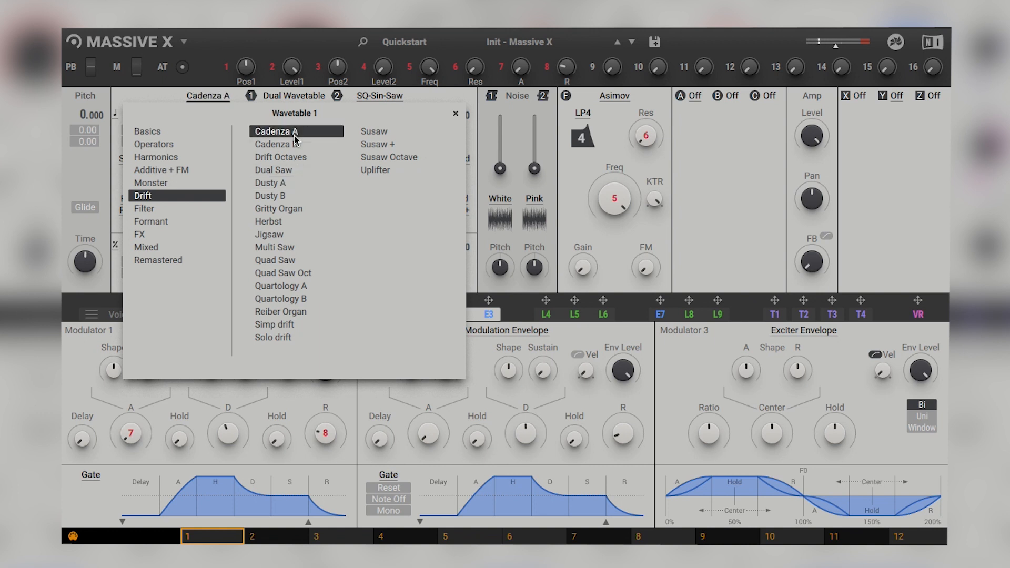
click(158, 182)
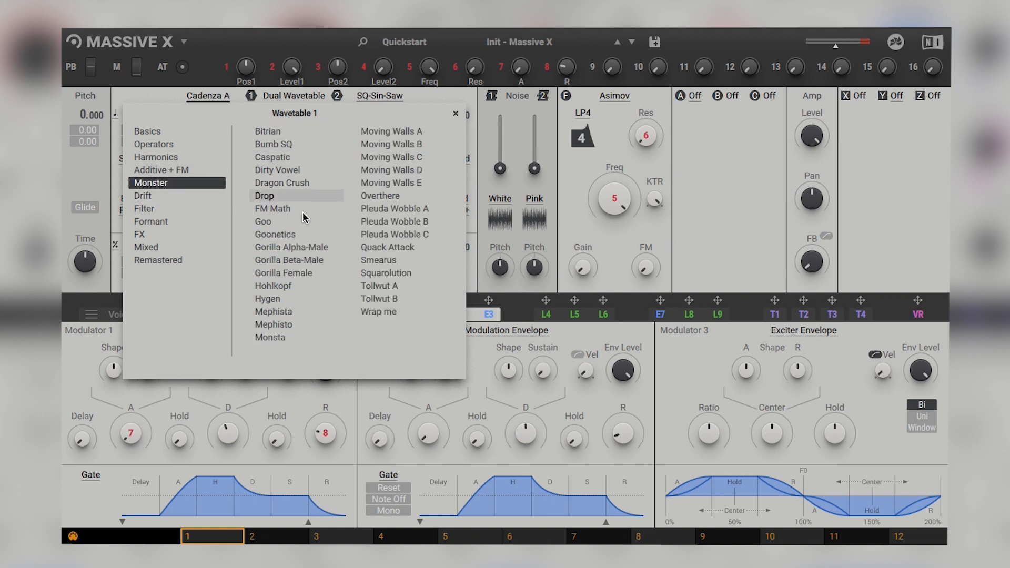
click(152, 221)
click(154, 248)
click(276, 133)
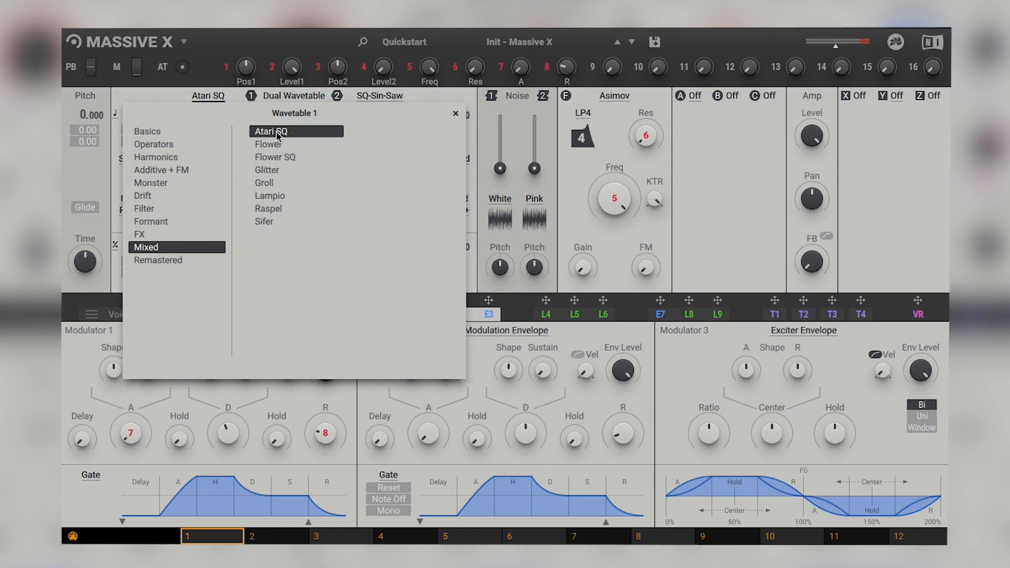
click(275, 146)
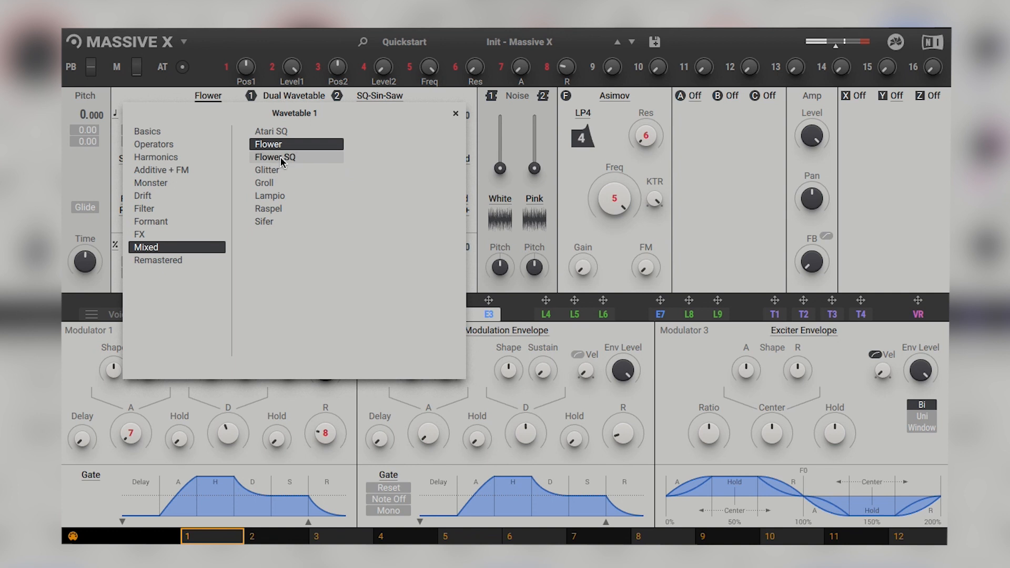
click(276, 95)
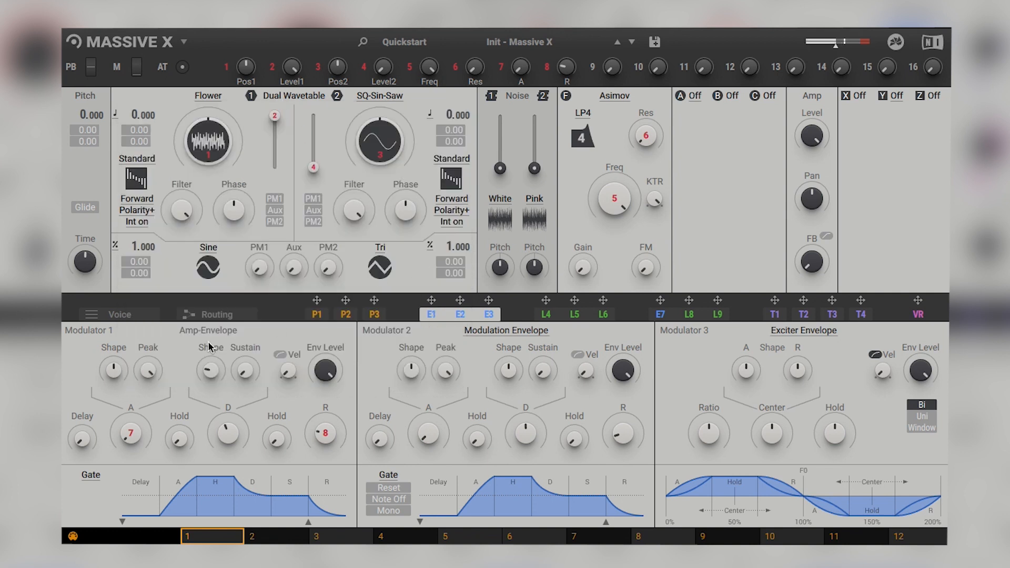
Enable Unison with 5 voices, increase Stereo Width and Spread, and set Chord Morph to minimum.
click(119, 314)
click(618, 331)
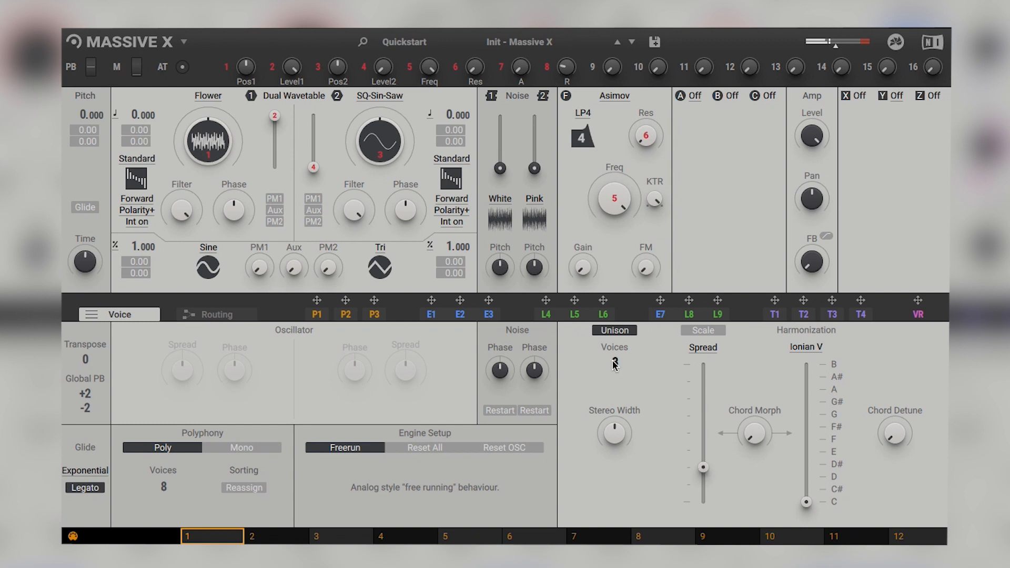
drag(613, 424, 612, 414)
drag(703, 466, 700, 447)
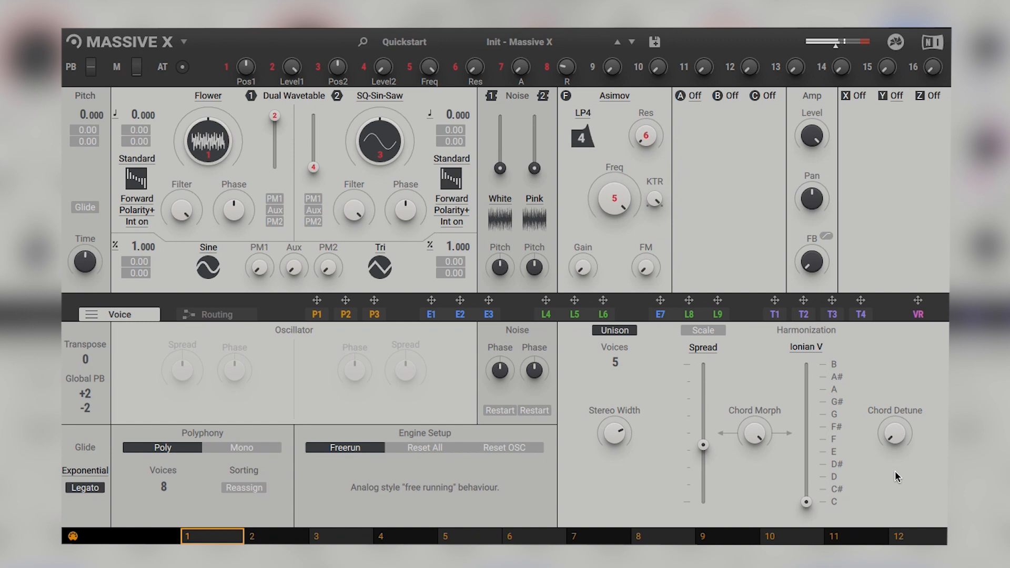
drag(754, 444, 754, 452)
Load the LP Driven SQ wavetable from the Filter category into wavetable 2.
click(384, 94)
click(152, 209)
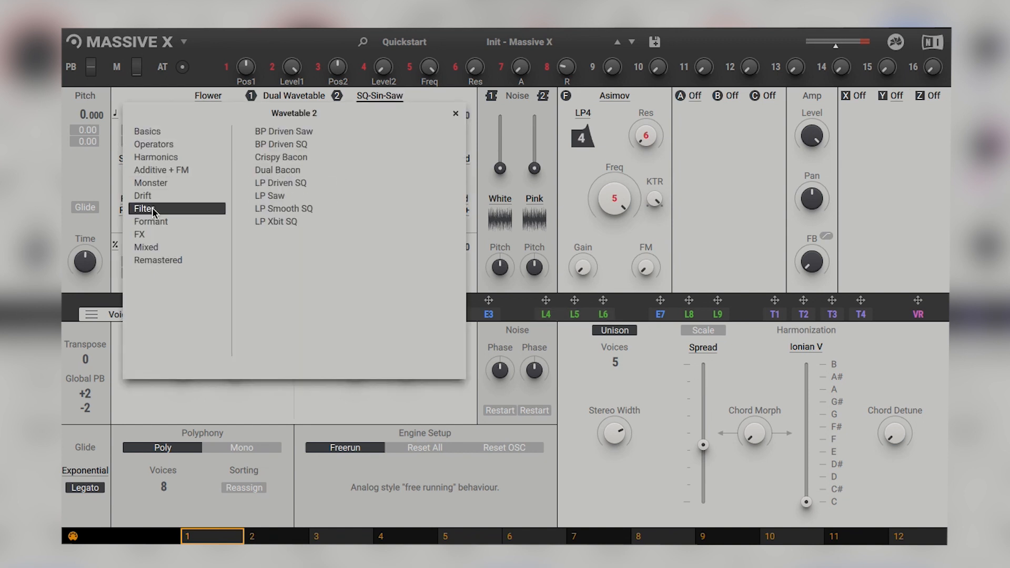
click(297, 185)
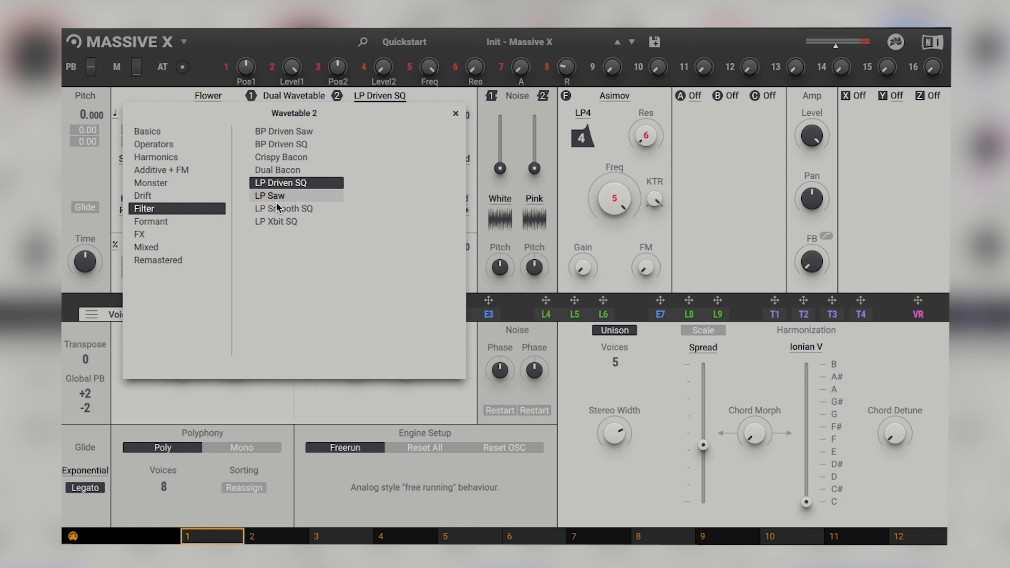
click(292, 94)
Raise wavetable 2's level, set its pitch to 12.000, lower its Filter to about half, and increase its Phase.
drag(313, 167, 313, 133)
drag(354, 210, 354, 252)
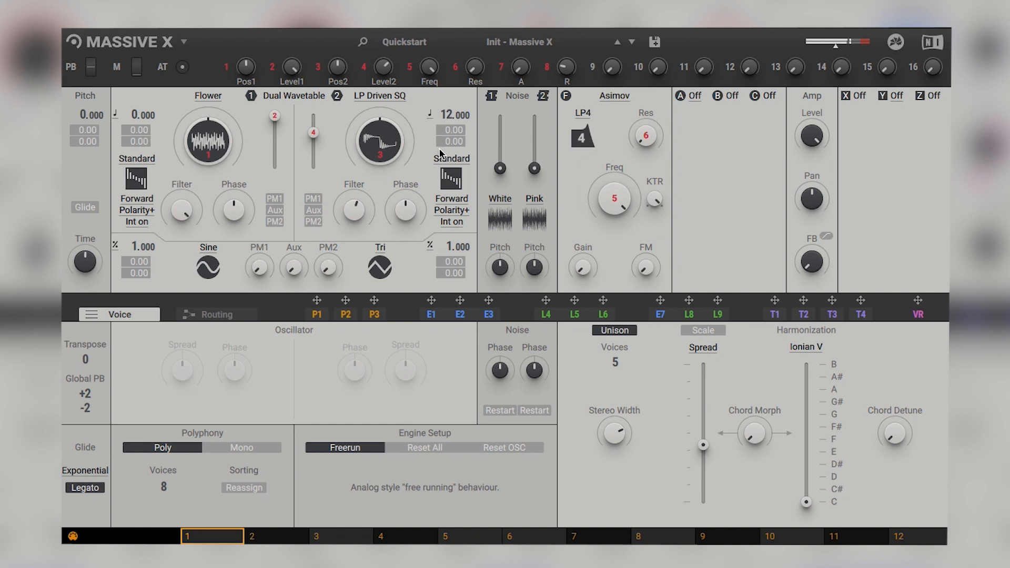
drag(406, 216, 406, 192)
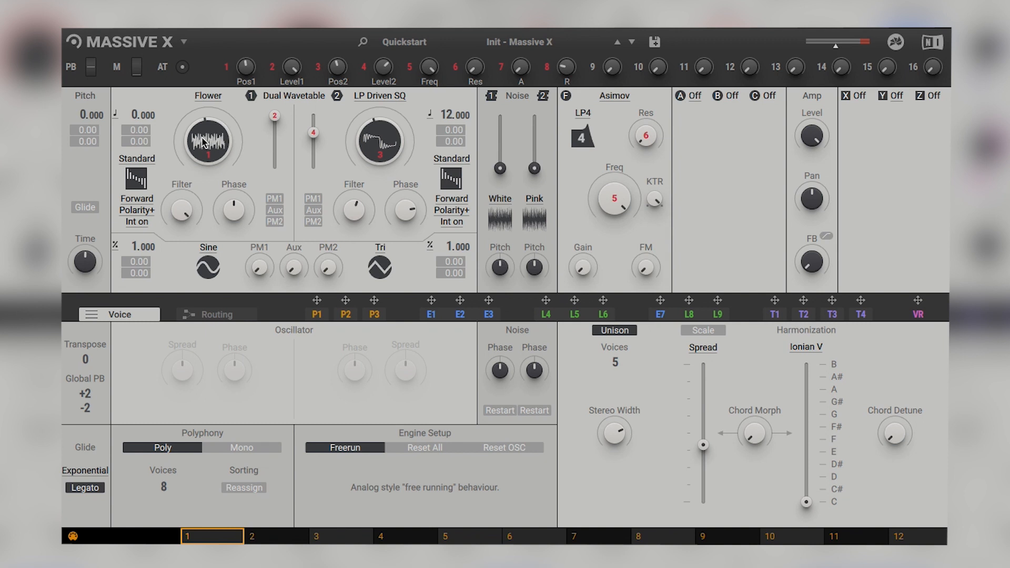
Assign tracker T1 to wavetable 1's position and give it a positive modulation amount.
click(775, 315)
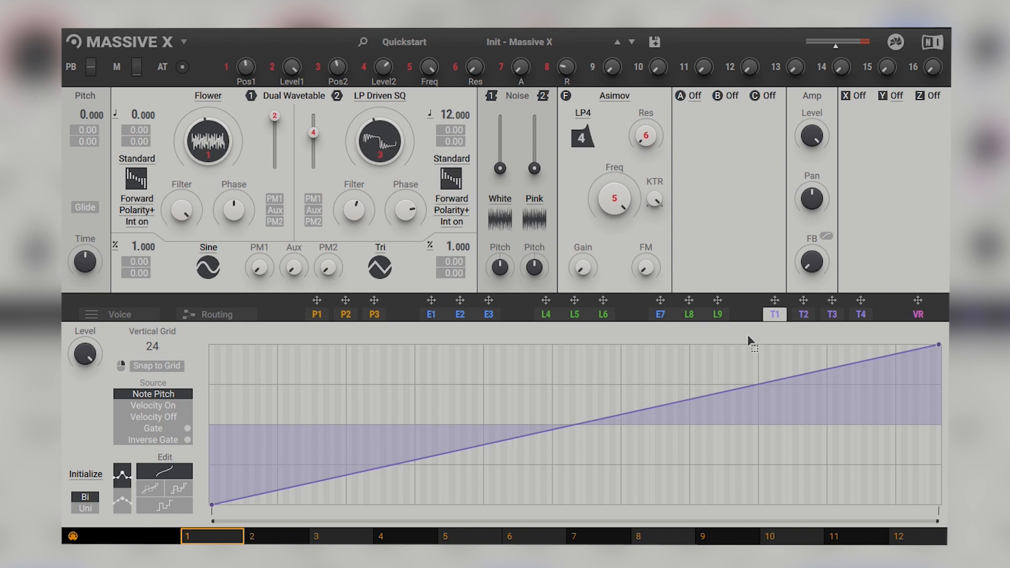
mouse_move(775, 303)
mouse_down()
mouse_move(358, 140)
mouse_move(205, 138)
mouse_move(198, 179)
mouse_up()
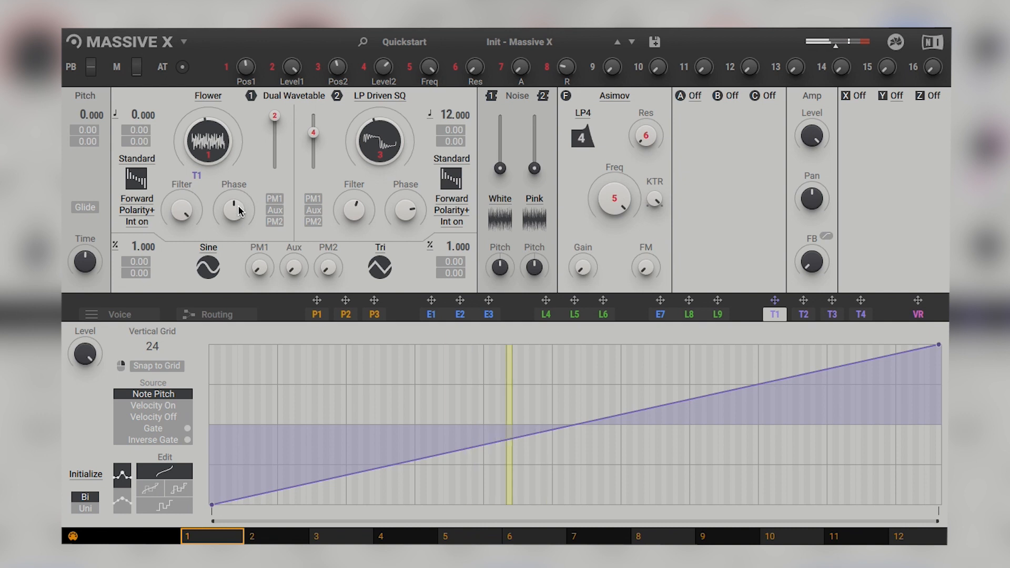
mouse_move(197, 175)
mouse_down()
mouse_move(197, 151)
mouse_move(197, 160)
mouse_up()
Try modulating the filter's Freq with tracker T1 and delete that assignment.
drag(774, 300, 603, 227)
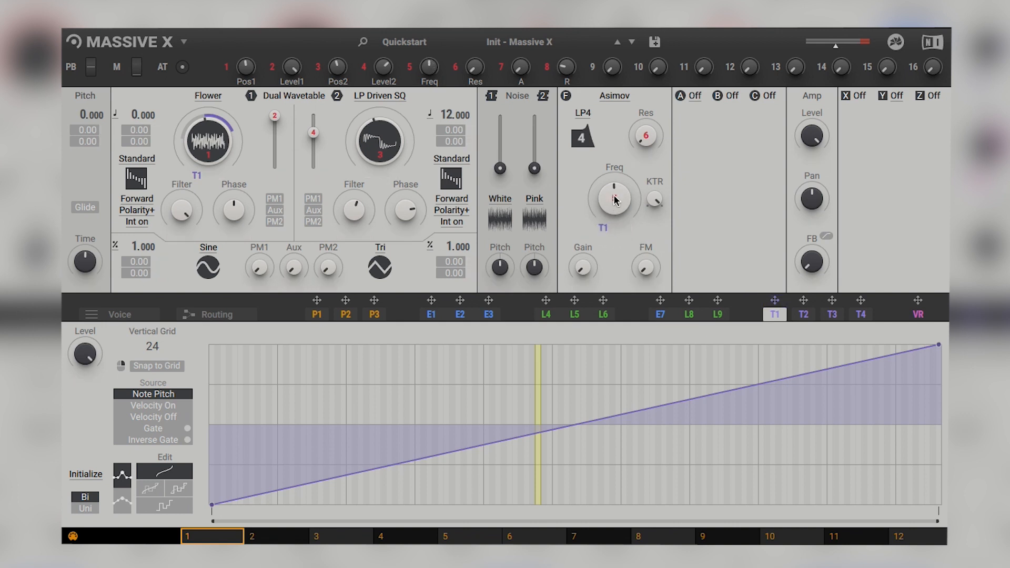
drag(603, 238, 604, 231)
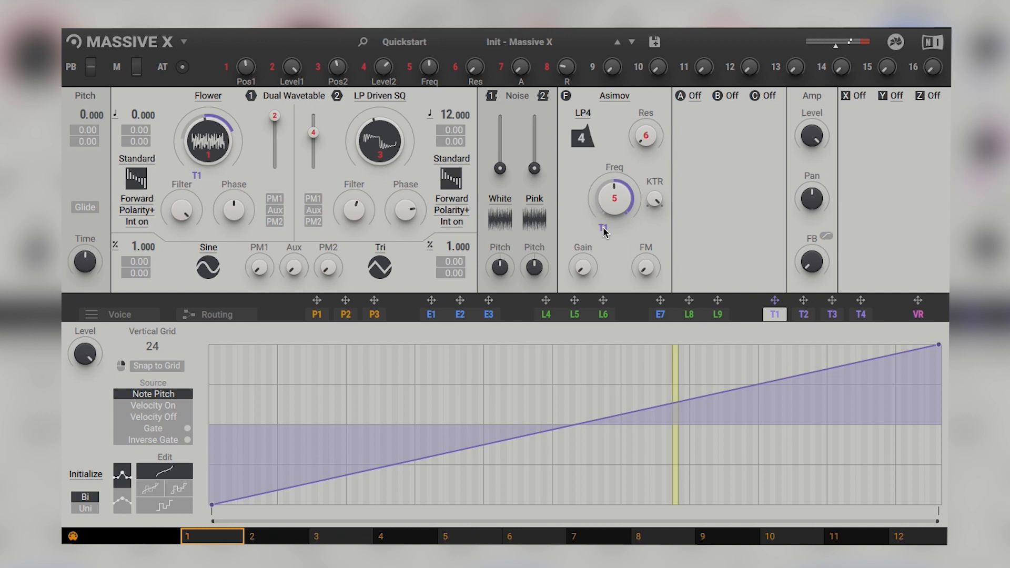
right_click(603, 229)
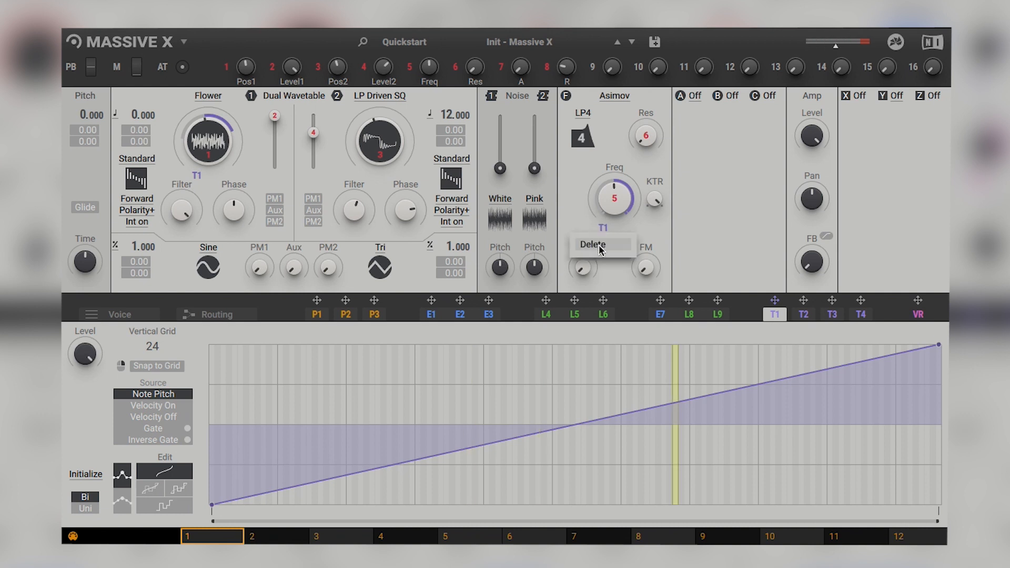
click(599, 245)
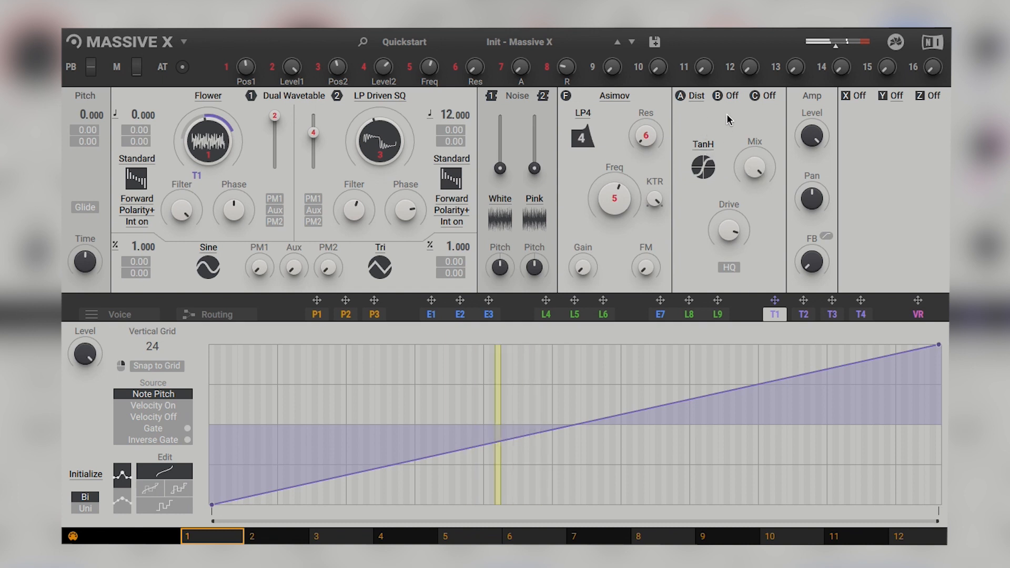
Load a second Distortion in insert slot B, lower its Drive, set Mix to about half, and enable HQ.
click(732, 97)
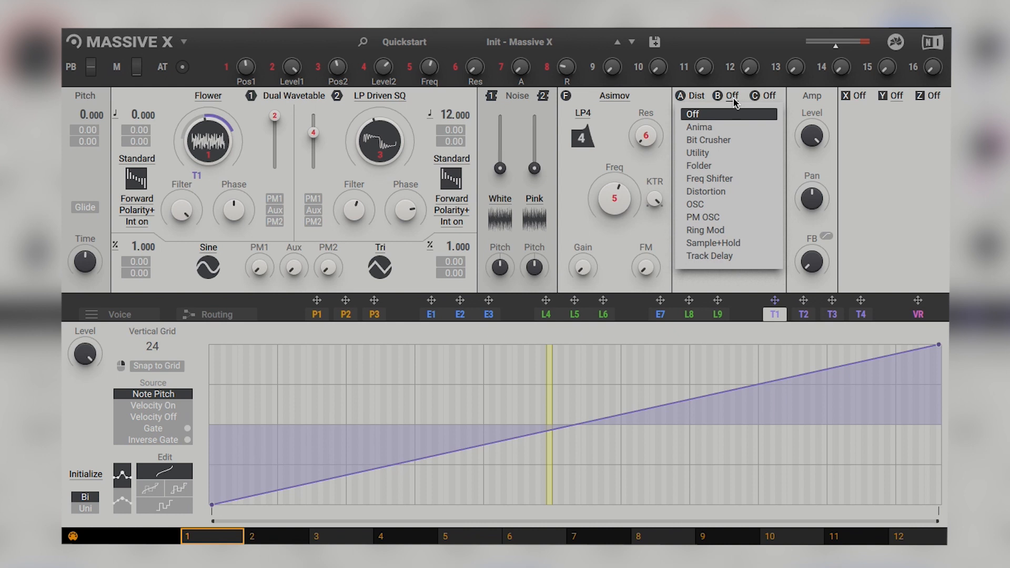
click(732, 192)
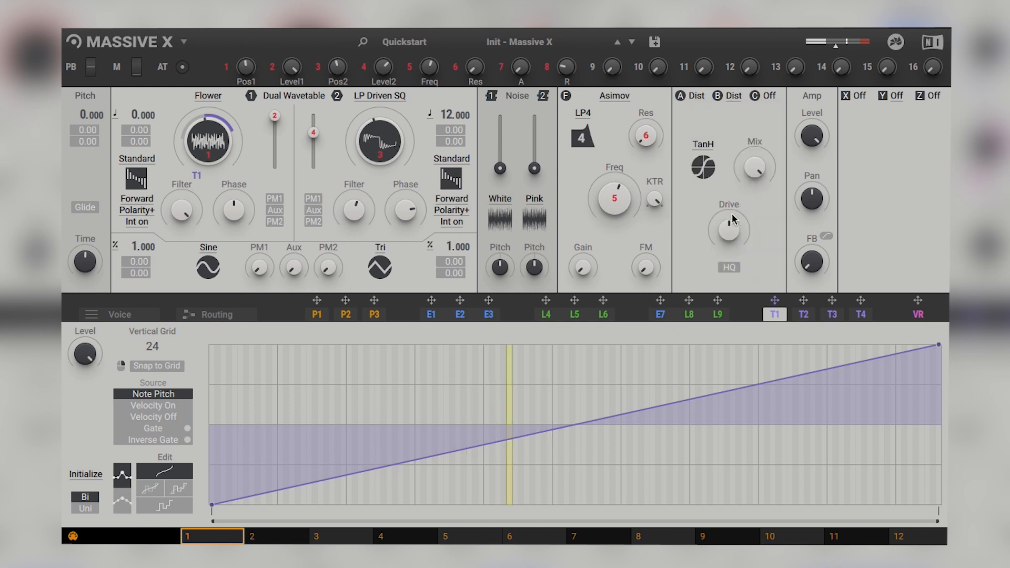
drag(729, 232, 739, 278)
click(736, 272)
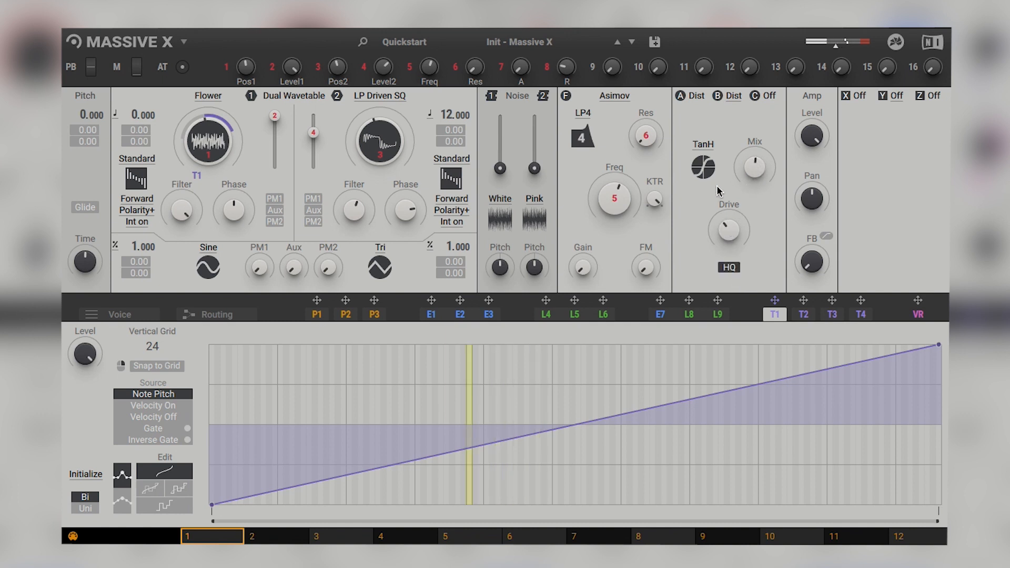
Try the HypB type on the slot B distortion and settle on SinC.
click(705, 145)
click(702, 175)
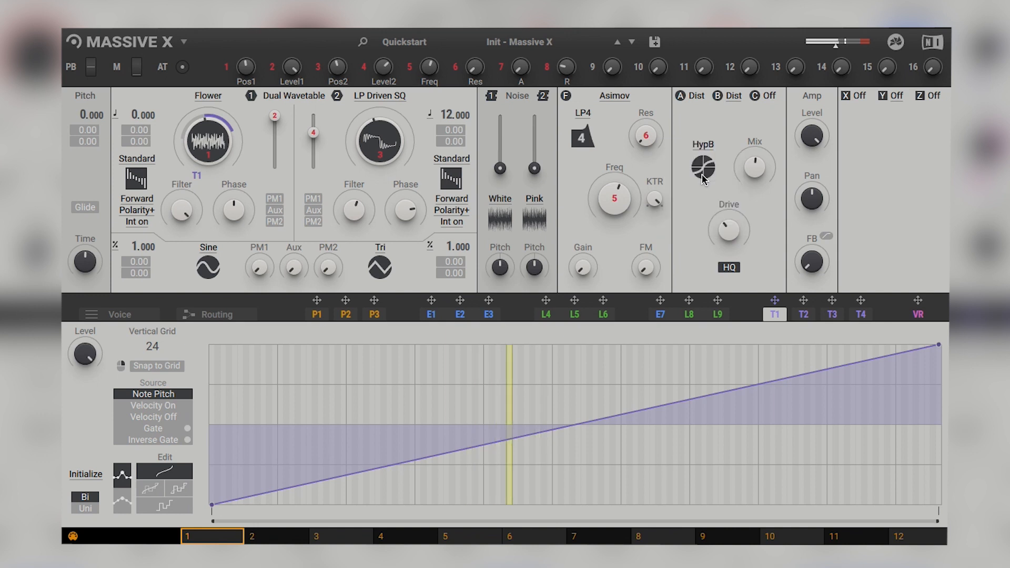
click(710, 147)
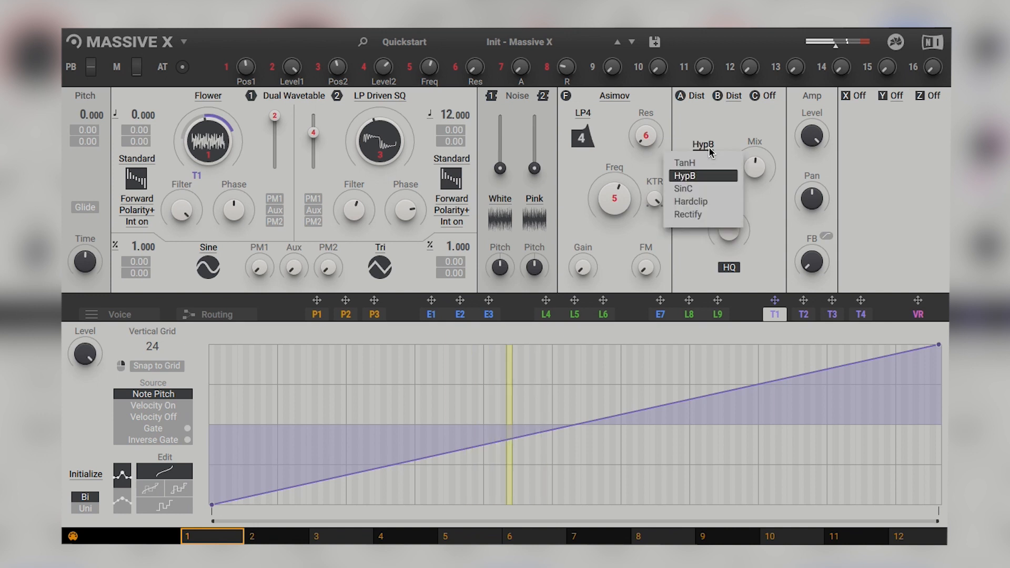
click(696, 186)
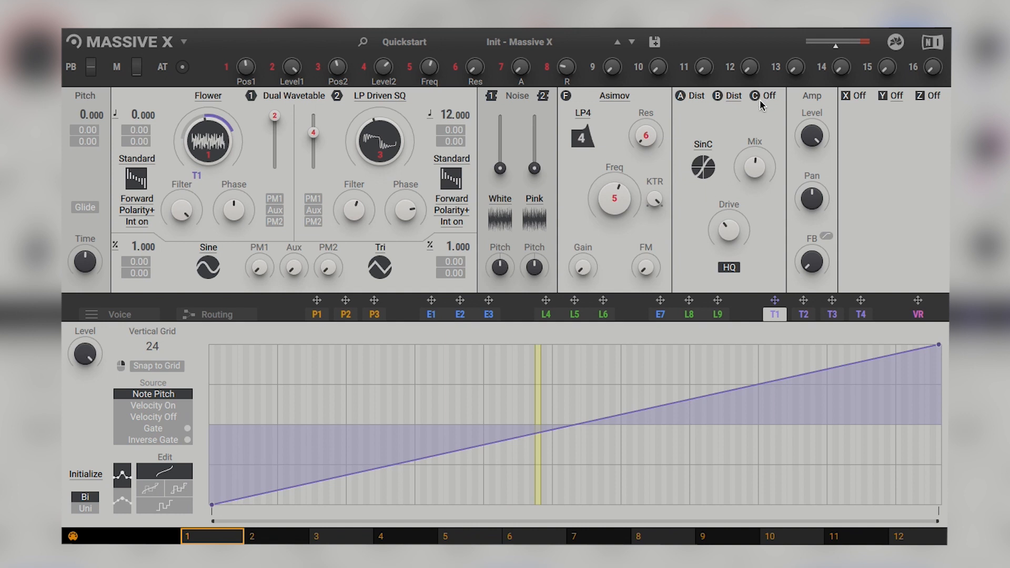
Load Nonlinear Lab in effect slot X and try other pitch settings for wavetable 2.
click(857, 96)
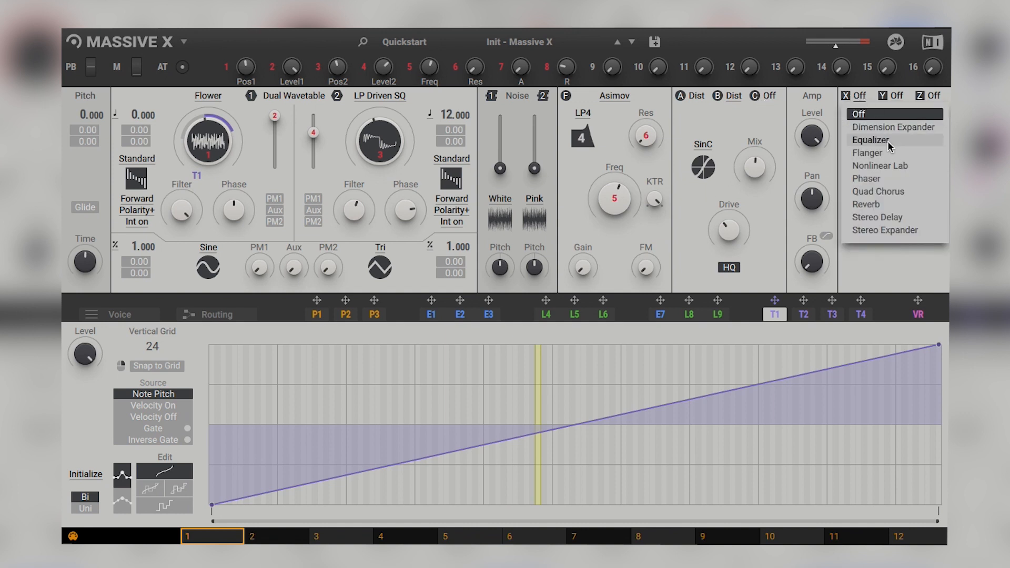
click(918, 167)
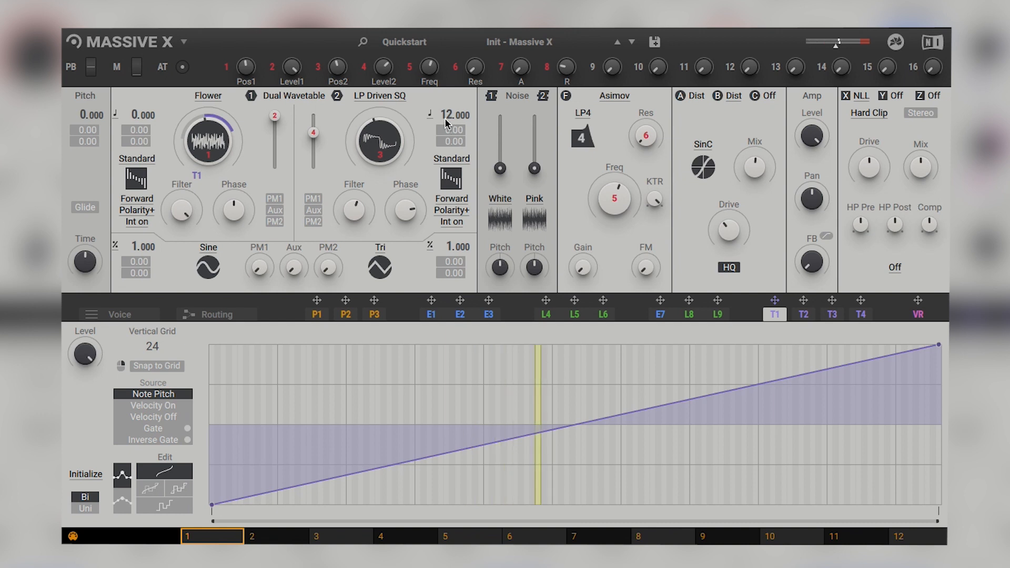
drag(452, 114, 452, 154)
drag(446, 112, 446, 100)
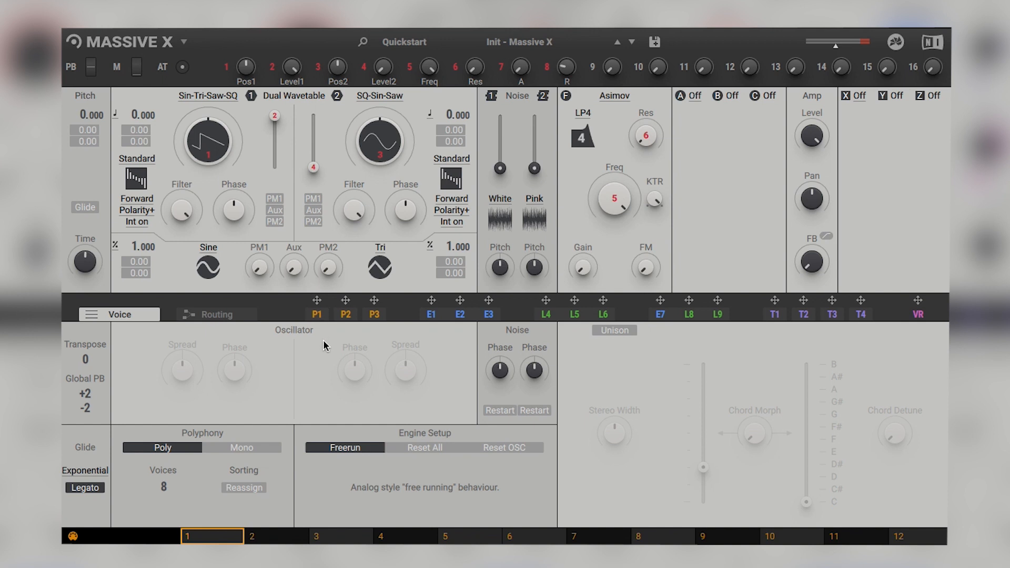
Shorten the amp envelope's decay slightly and adjust its release.
click(432, 314)
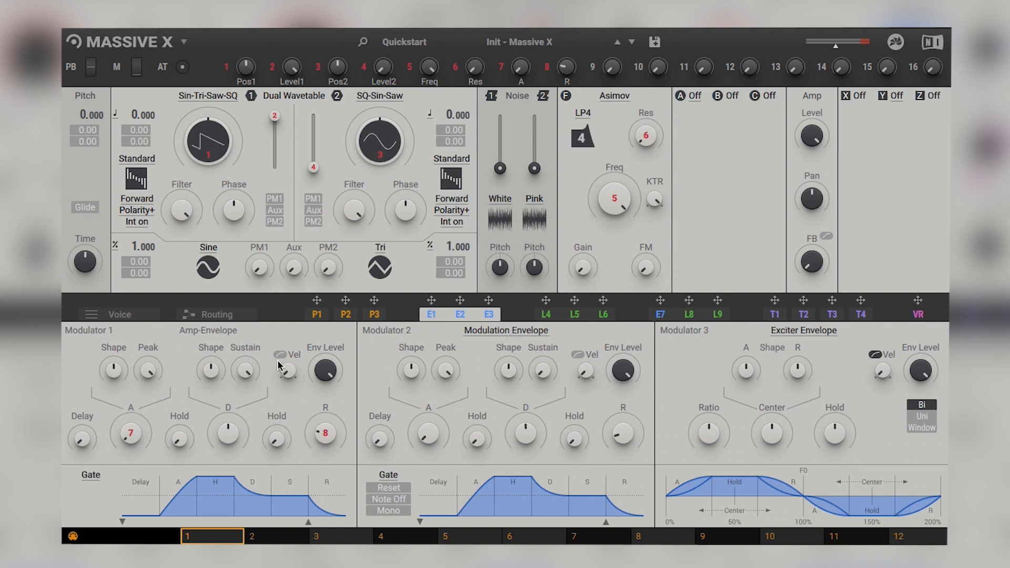
drag(326, 435, 325, 445)
drag(228, 432, 229, 437)
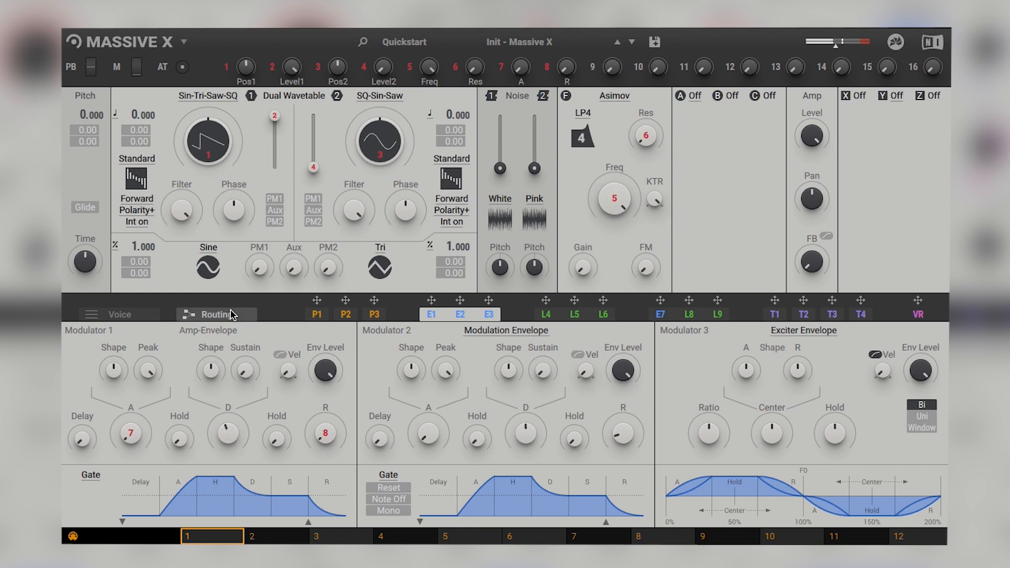
Load Metallic String A from the Additive + FM category as wavetable 1.
click(208, 96)
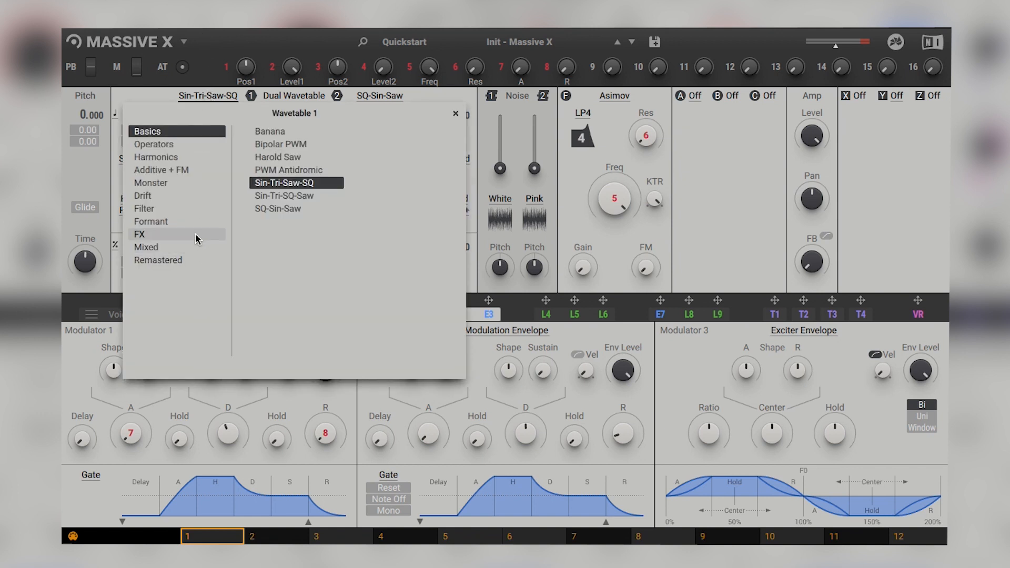
click(196, 170)
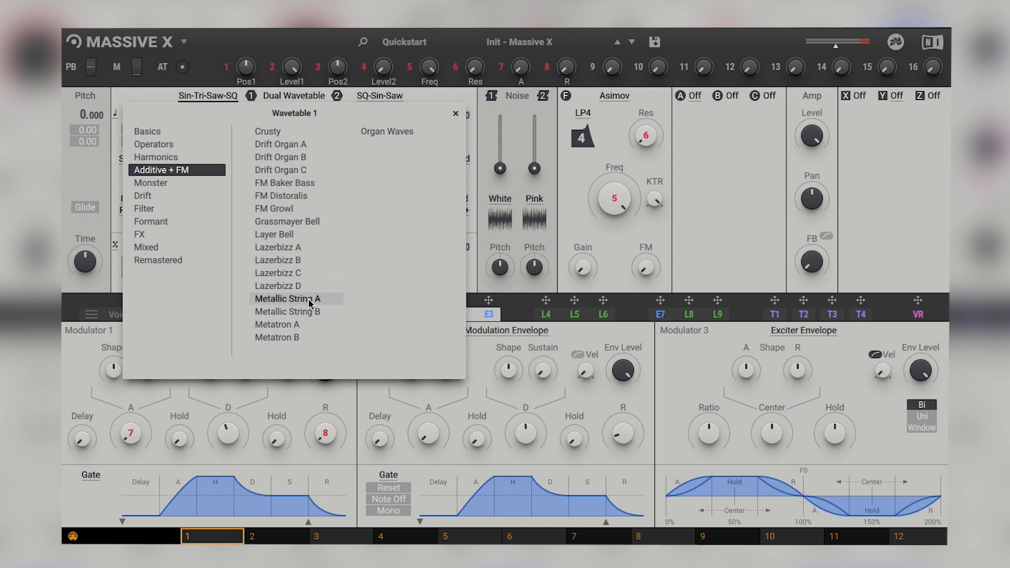
click(311, 300)
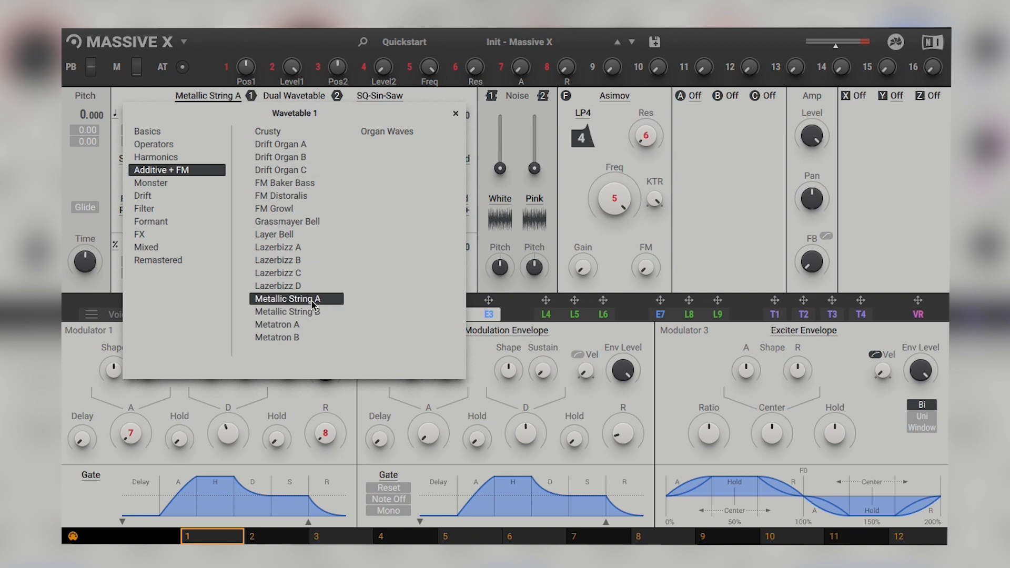
click(239, 97)
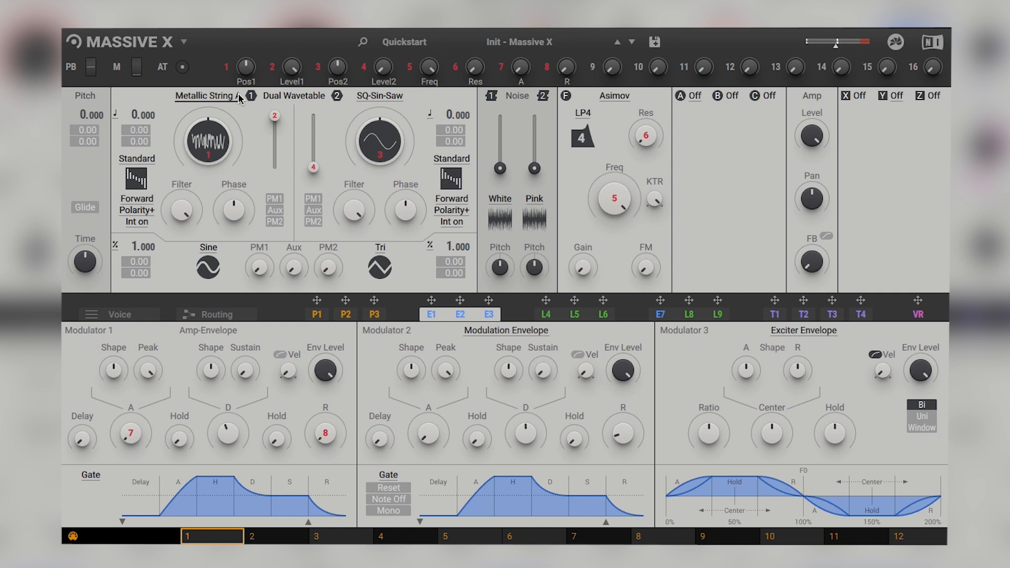
Modulate wavetable 1's pitch with modulation envelope E2 at an amount of 0.12 and fine-tune the envelope's attack.
drag(459, 301, 142, 132)
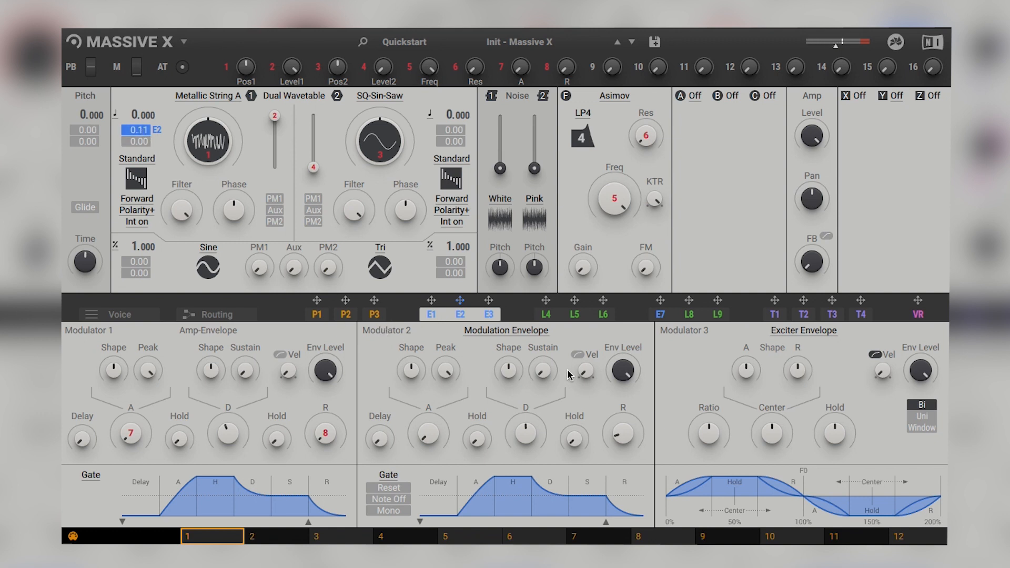
drag(436, 433, 436, 429)
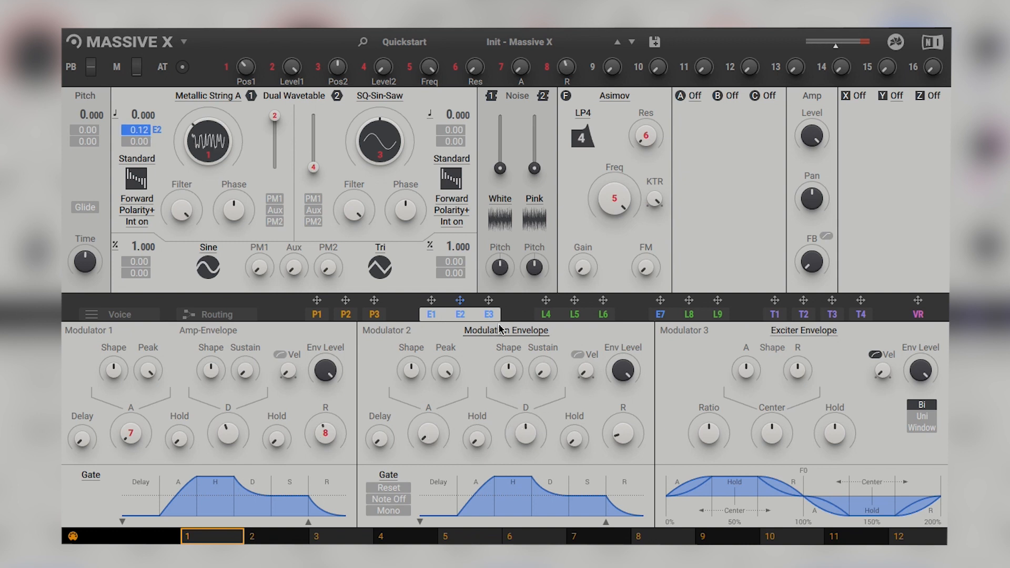
Assign Switcher LFO L4 to wavetable 1's position with a small modulation amount.
click(546, 314)
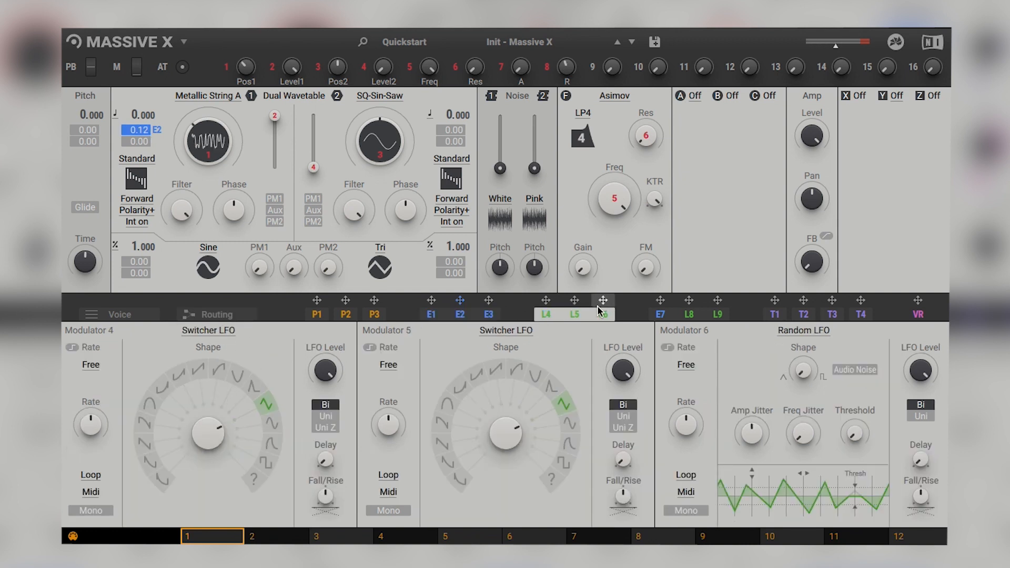
drag(550, 300, 193, 186)
drag(326, 354, 329, 363)
Enable Unison with a low Spread setting and maximum Stereo Width.
click(152, 316)
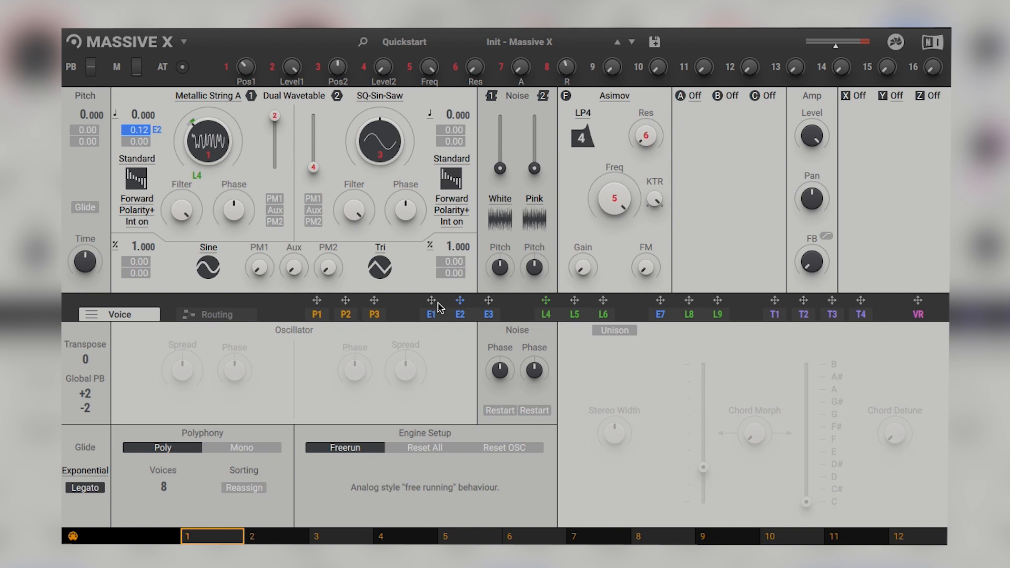
click(613, 331)
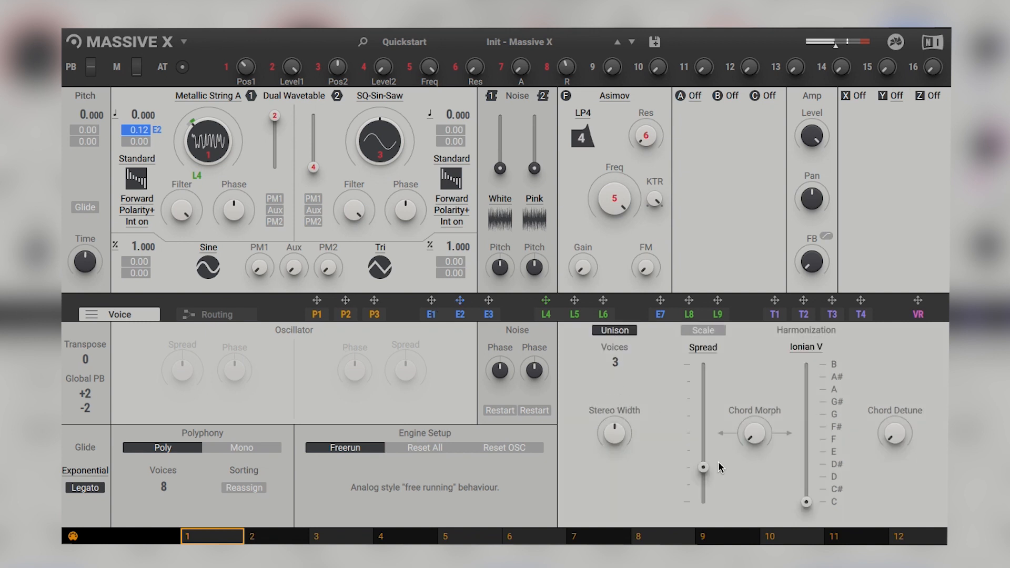
mouse_move(703, 467)
mouse_down()
mouse_move(703, 434)
mouse_move(703, 485)
mouse_up()
drag(626, 435, 626, 424)
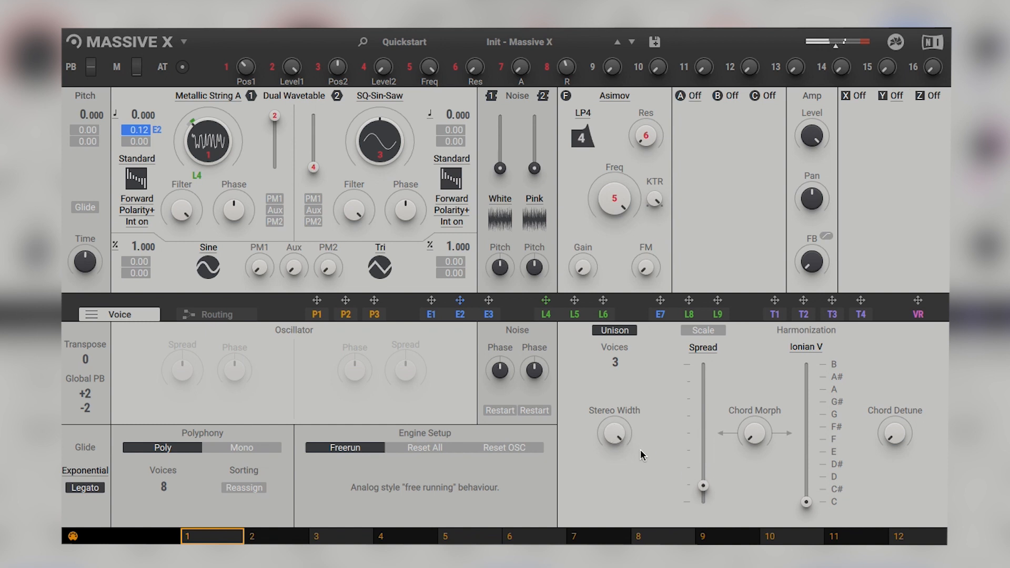
drag(703, 485, 703, 471)
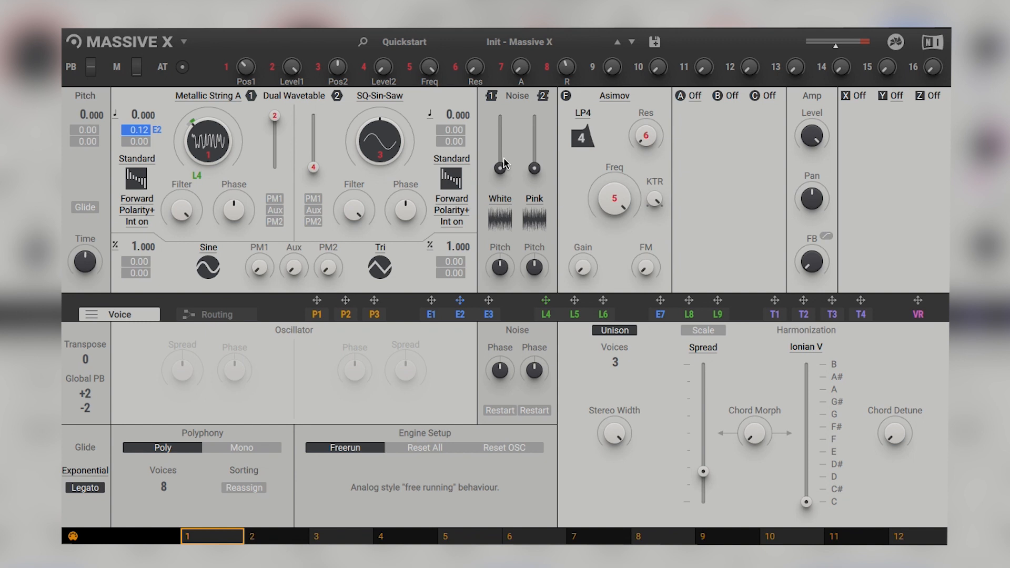
Add a touch of white noise and lower the Asimov filter's Freq.
drag(500, 168, 500, 165)
drag(622, 204, 622, 216)
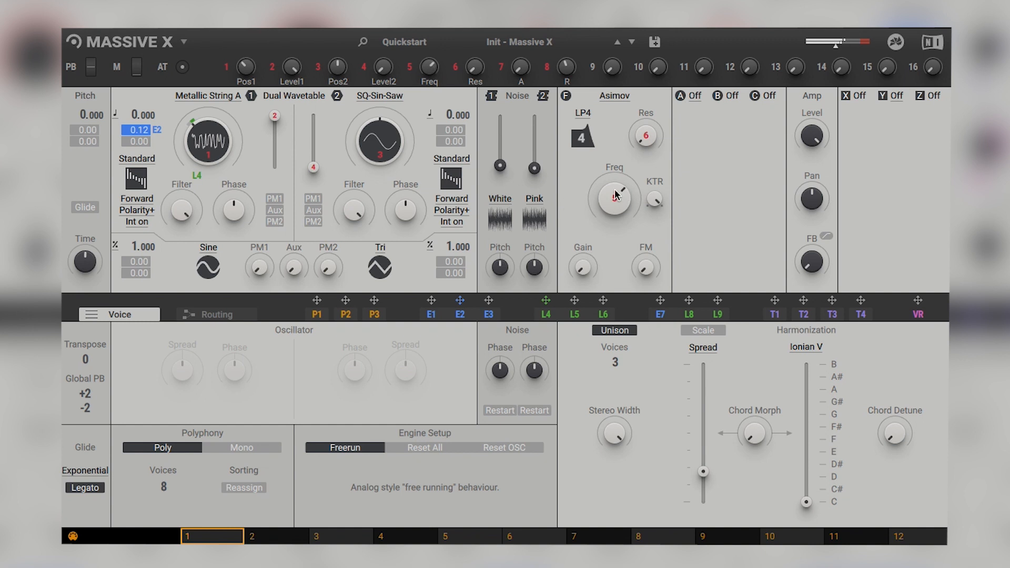
Try the Comb filter, then switch to Blue Monark and lower its Freq to slightly above half.
click(612, 95)
click(608, 152)
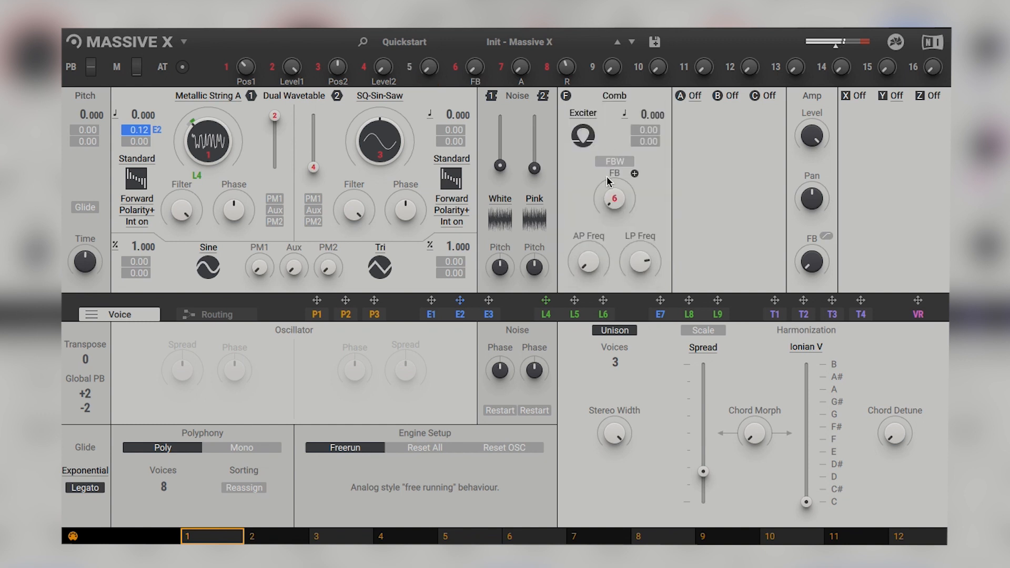
click(612, 98)
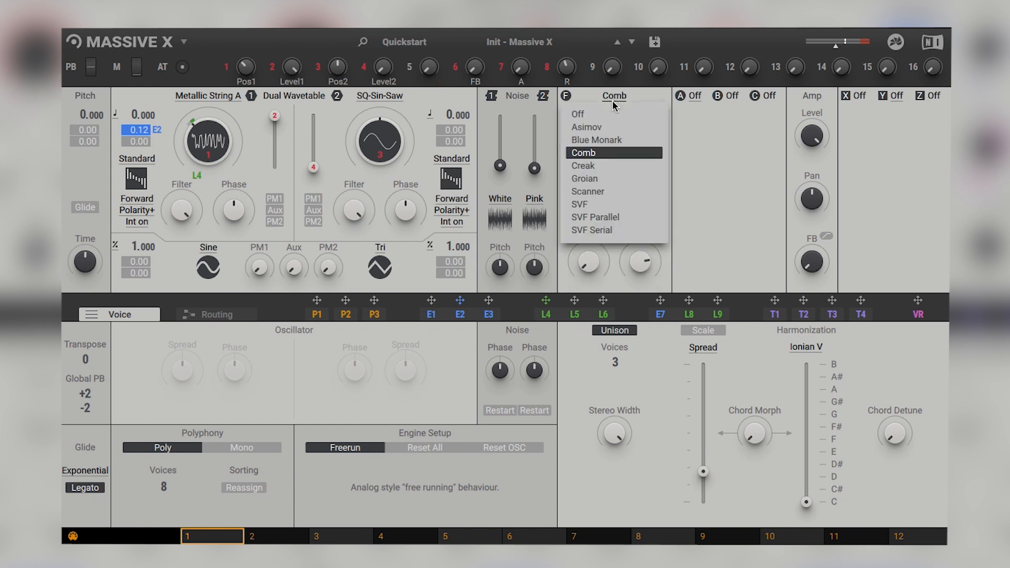
click(603, 140)
drag(619, 208, 613, 190)
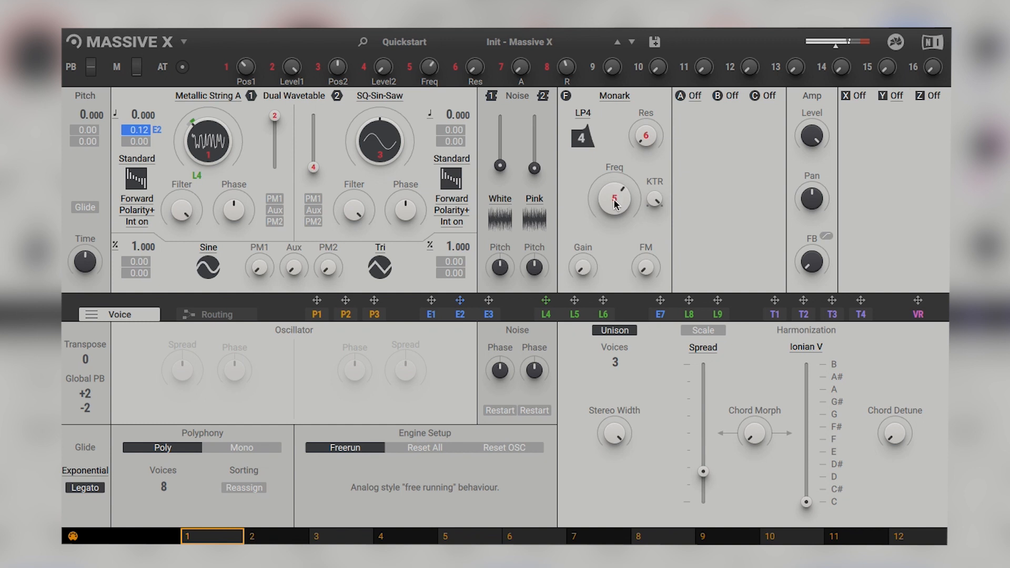
click(694, 96)
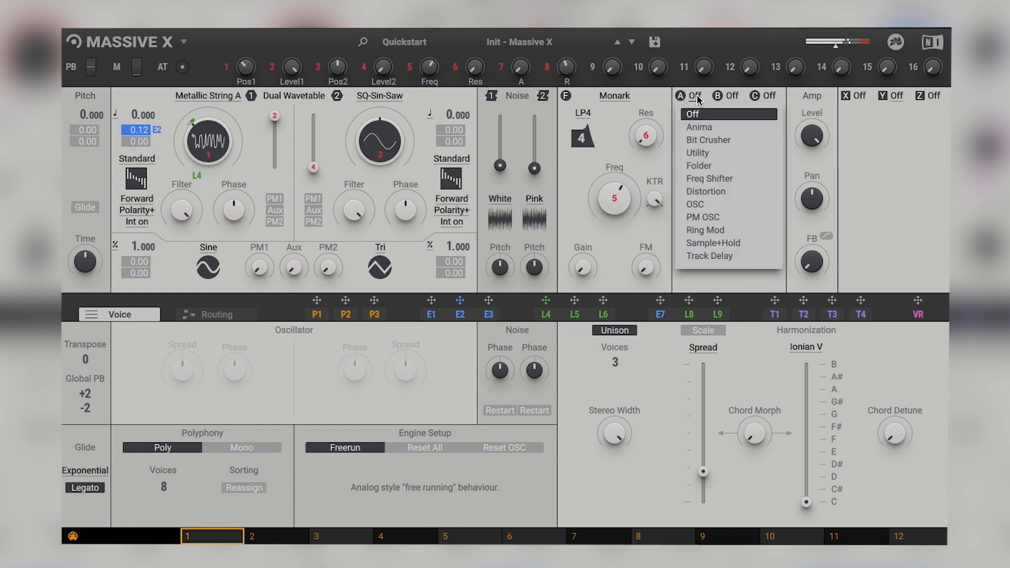
click(297, 201)
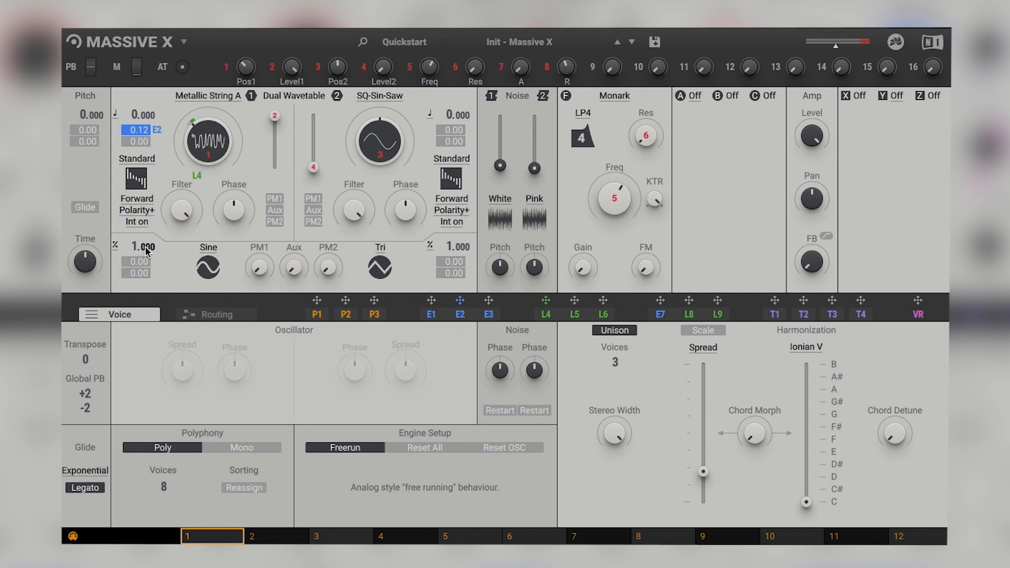
Set the sine PM oscillator's ratio to 4.000, then enable PM1 and Aux modulation on wavetable 1 at low amounts.
drag(144, 247, 145, 239)
click(274, 198)
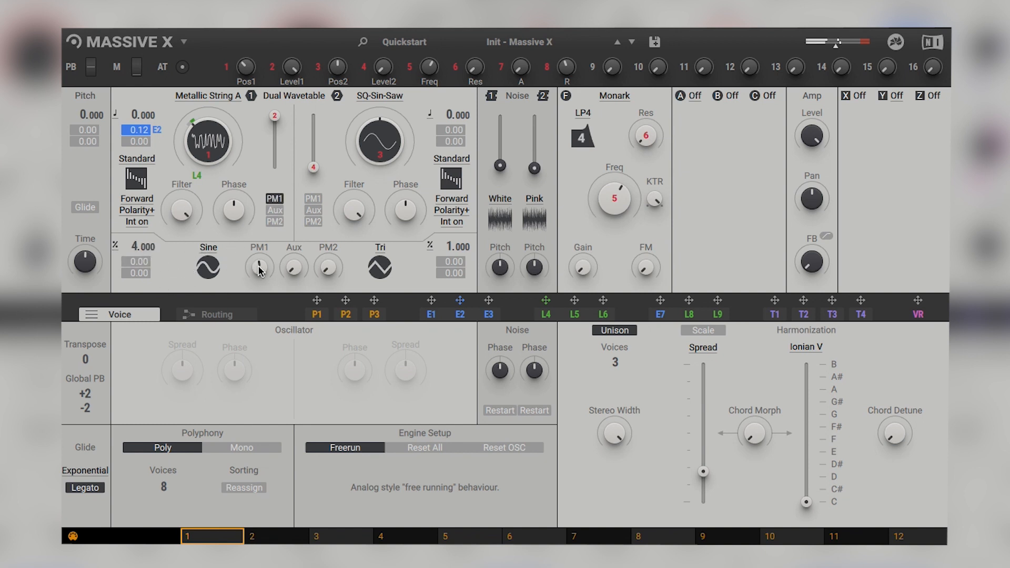
drag(259, 267, 260, 273)
click(273, 210)
drag(294, 269, 294, 259)
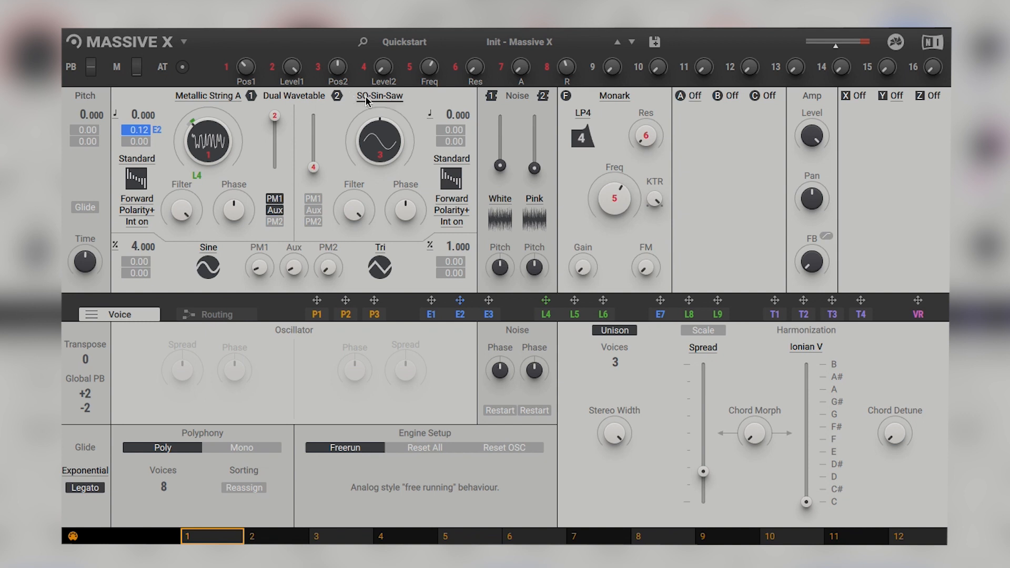
Load Sin-Tri-Saw-SQ as wavetable 2 and raise its position and level to maximum.
click(393, 97)
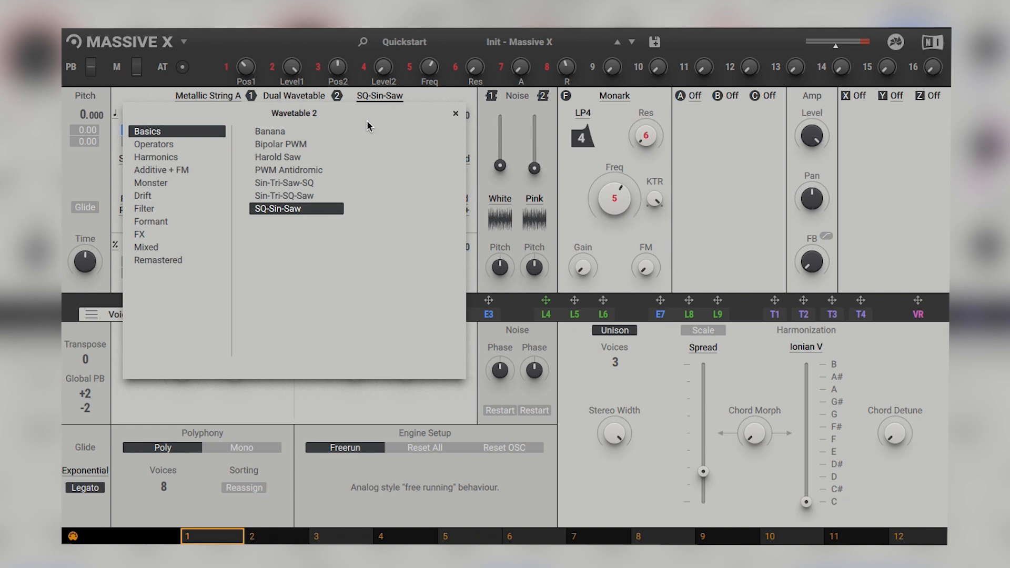
click(172, 159)
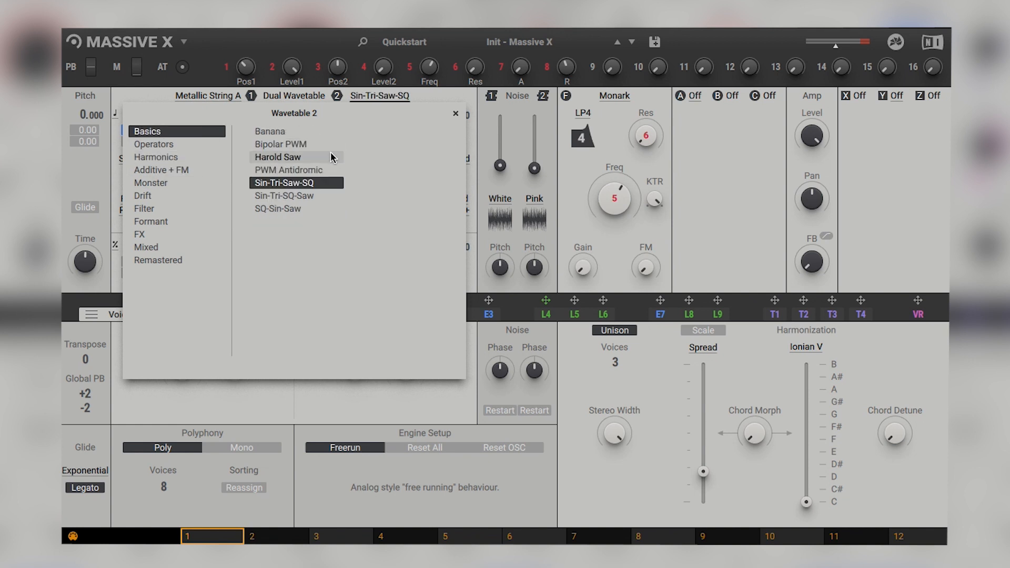
click(390, 99)
drag(383, 138, 383, 126)
drag(313, 167, 313, 115)
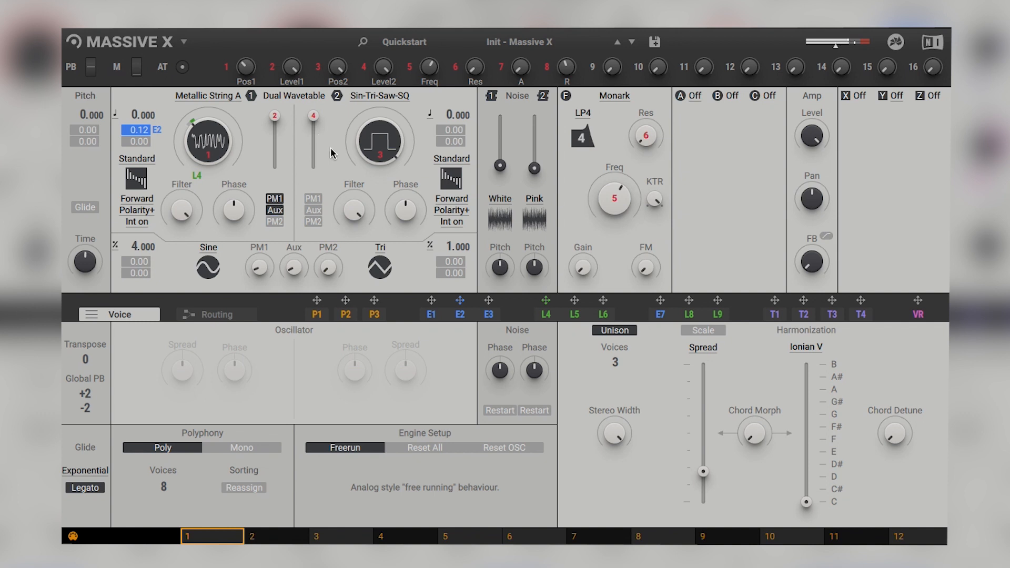
Pull wavetable 1's level to zero and enable PM2 modulation on wavetable 2 at a low amount.
drag(275, 116, 275, 167)
click(312, 222)
drag(334, 270, 334, 273)
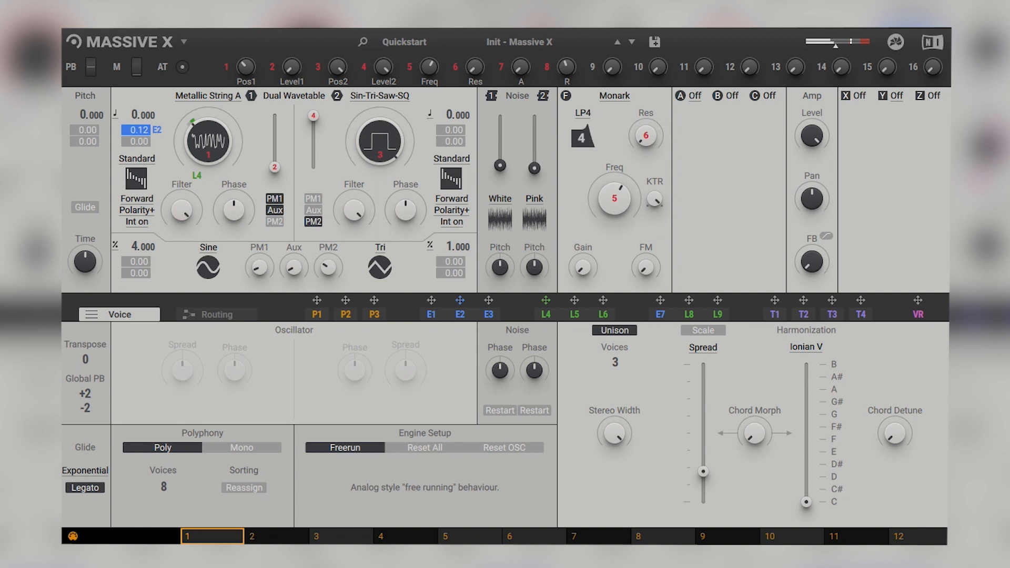
Modulate wavetable 2's pitch with envelope E7 at 0.19, and set the triangle PM oscillator's ratio to 5.000 while refining the PM2 amount.
click(660, 314)
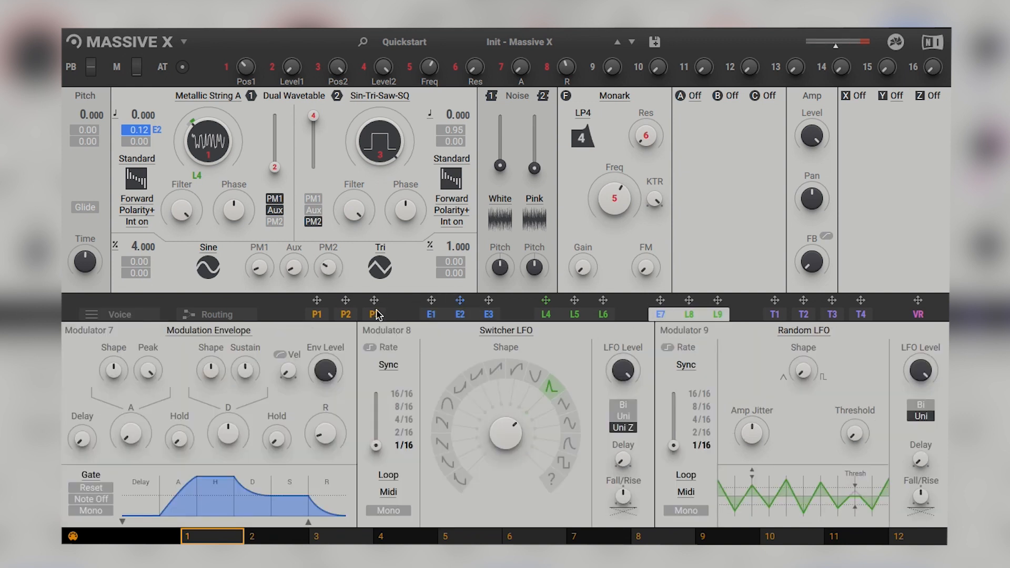
drag(660, 300, 483, 135)
mouse_move(463, 130)
mouse_down()
mouse_move(458, 112)
mouse_move(457, 123)
mouse_up()
mouse_move(333, 276)
mouse_down()
mouse_move(333, 263)
mouse_move(333, 282)
mouse_up()
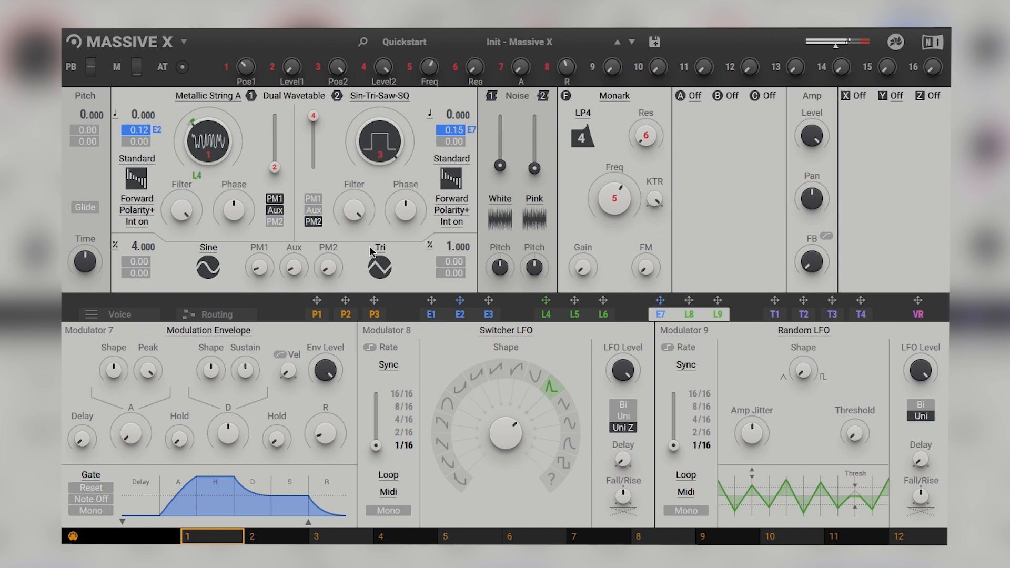
drag(456, 243, 456, 231)
drag(459, 130, 459, 126)
Balance the source levels with wavetable 1 at full, wavetable 2 at about three quarters, and more white noise.
drag(313, 116, 313, 123)
drag(274, 167, 313, 129)
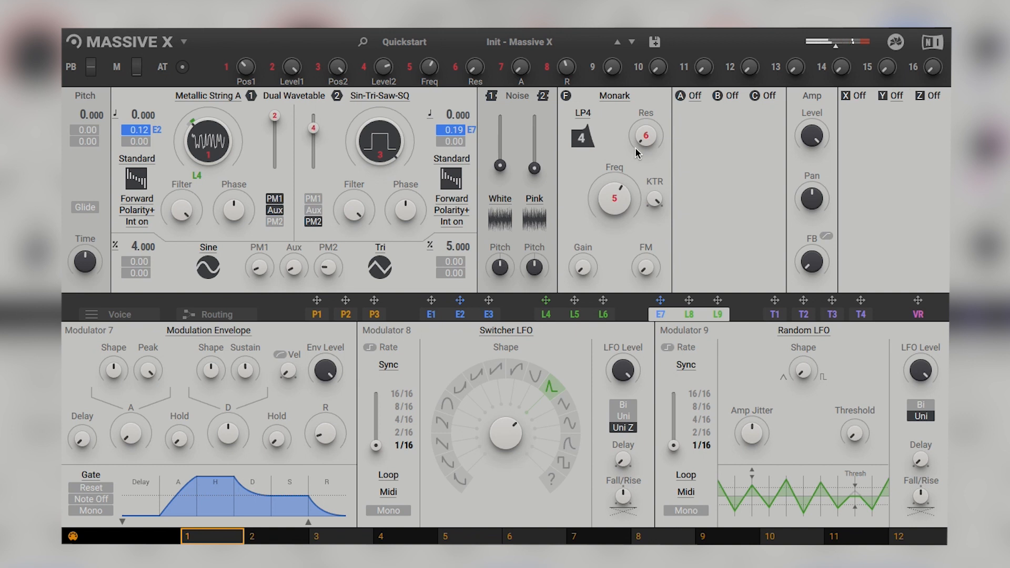
mouse_move(499, 167)
mouse_down()
mouse_move(499, 135)
mouse_move(499, 149)
mouse_up()
Load a Freq Shifter in insert slot A, lower its Mix, and offset its Freq slightly.
click(694, 98)
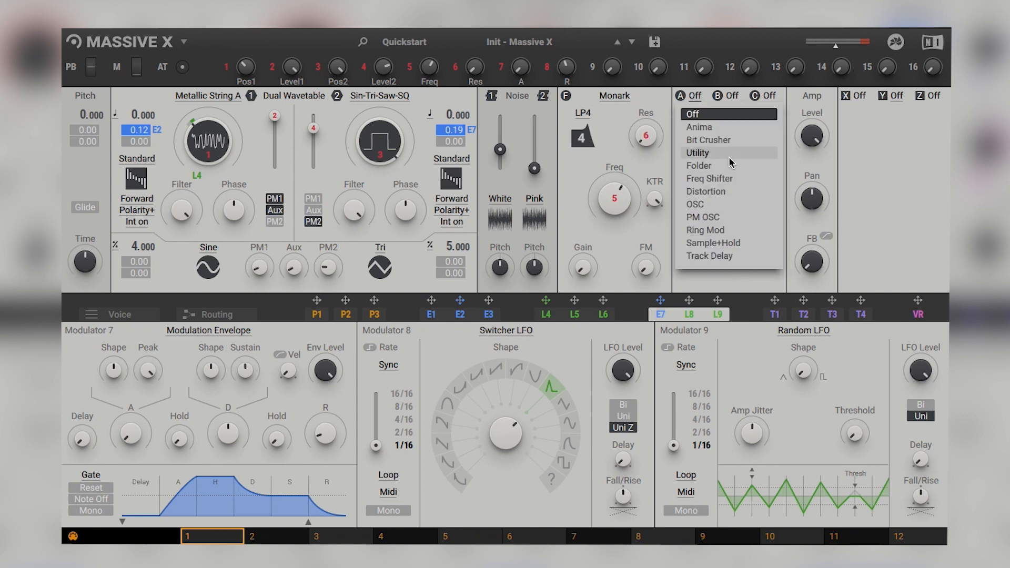
click(730, 178)
drag(761, 179, 762, 192)
drag(762, 232, 762, 241)
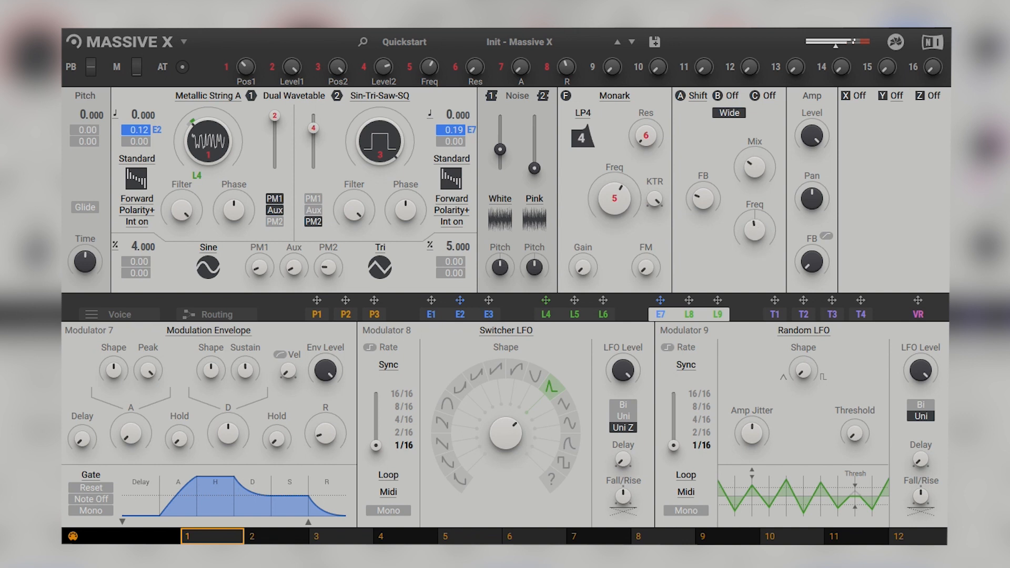
drag(753, 223, 754, 218)
Load a Track Delay in insert slot B.
click(732, 96)
click(733, 96)
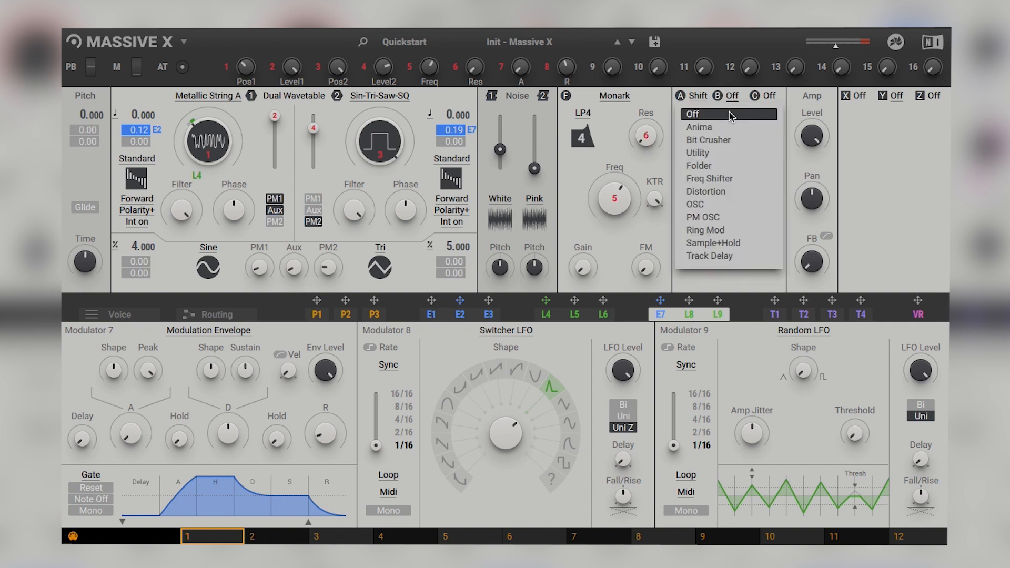
click(727, 255)
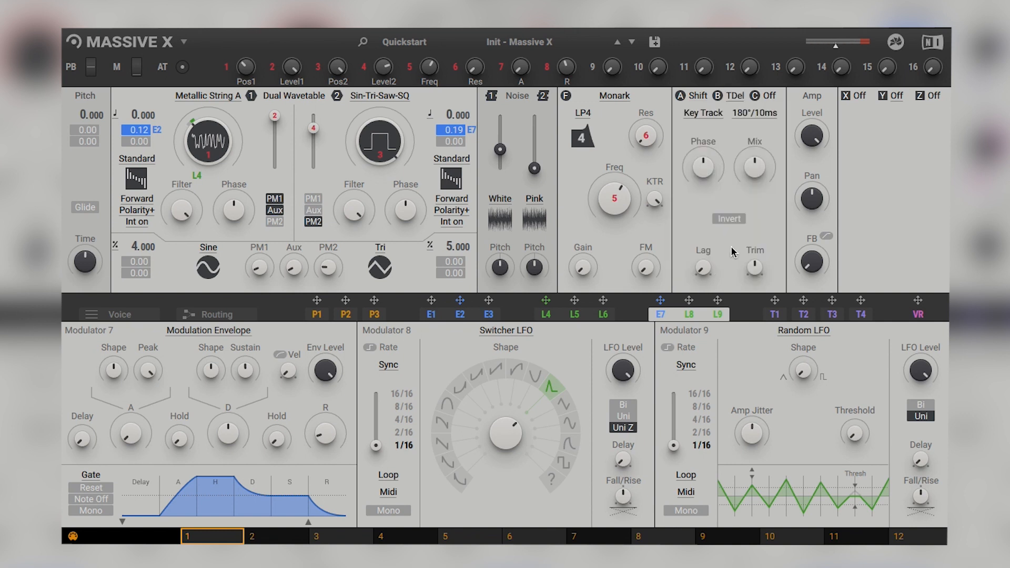
Remove the Track Delay from insert slot B and load a Stereo Delay in effect slot X.
click(735, 96)
click(715, 116)
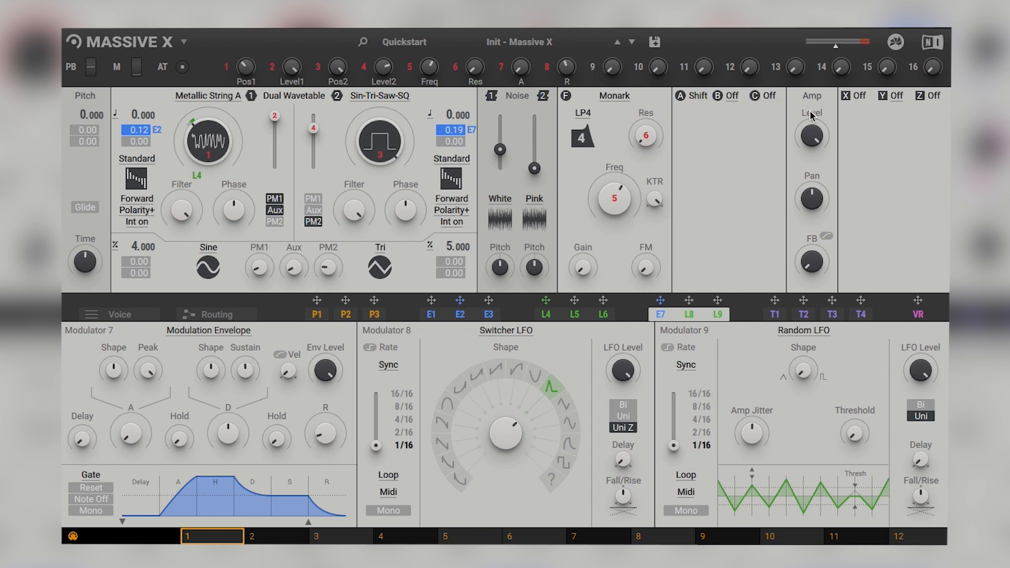
click(860, 97)
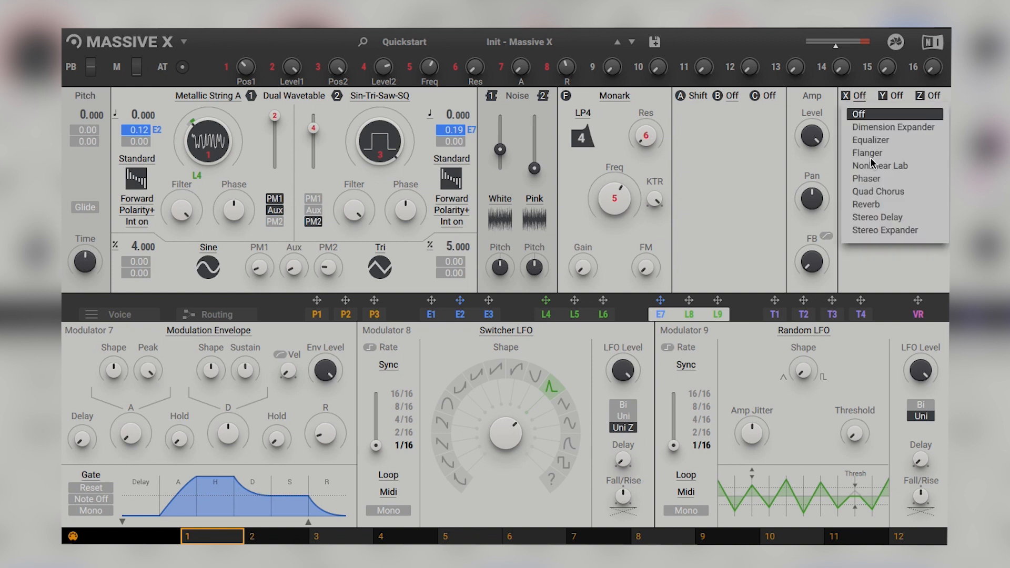
click(886, 217)
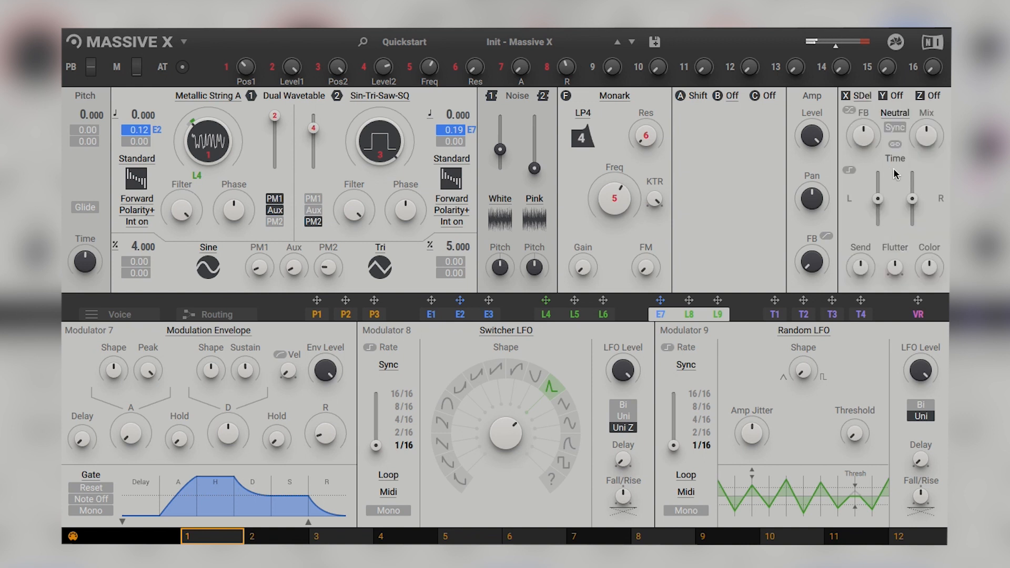
Lower the Monark filter Freq slightly, and set the Stereo Delay to synced Warm mode with adjusted time, raised FB and Send, and adjusted Color.
drag(616, 202, 608, 213)
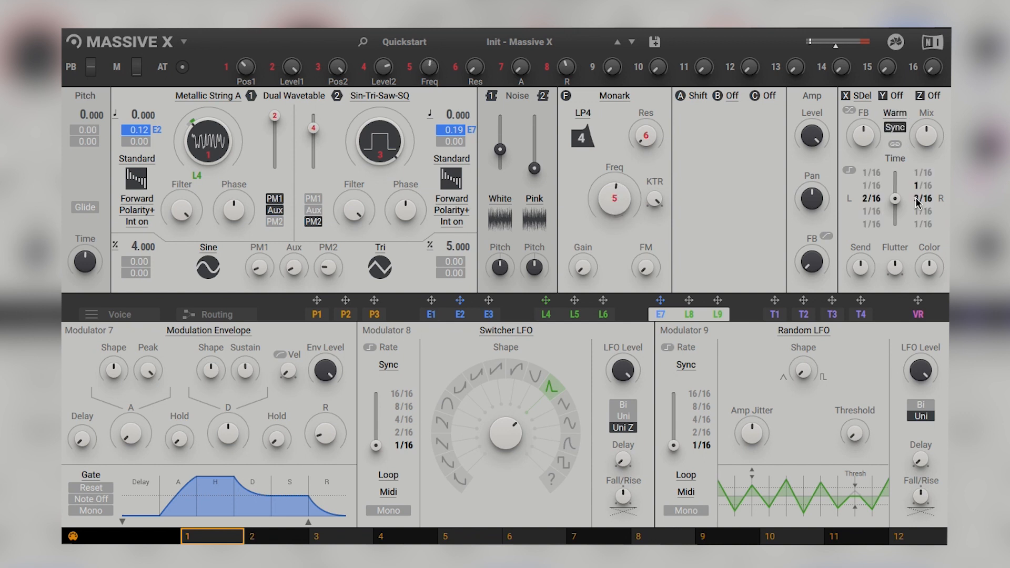
drag(916, 207, 916, 204)
drag(863, 152, 863, 145)
drag(899, 274, 929, 262)
drag(860, 264, 861, 251)
Load a Quad Chorus in effect slot Y, lower its Stereo and Mix, and raise its Distance and Amount.
click(897, 95)
click(896, 96)
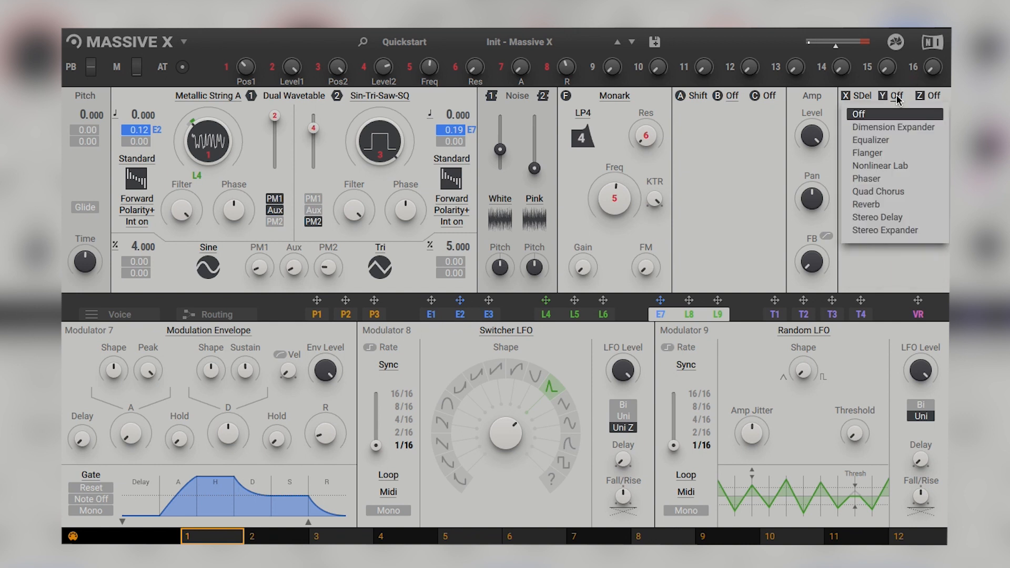
click(911, 192)
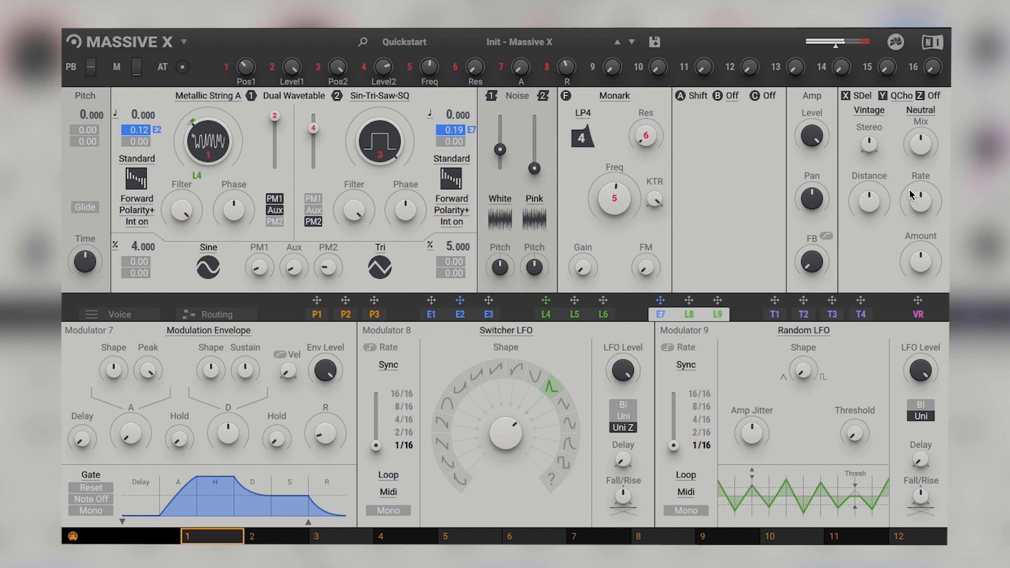
drag(869, 145, 870, 158)
drag(869, 202, 869, 179)
drag(921, 258, 920, 245)
drag(921, 143, 920, 155)
Load a Reverb in effect slot Z, raise its Size and Chorus, lower its Color, and adjust its Delay.
click(934, 96)
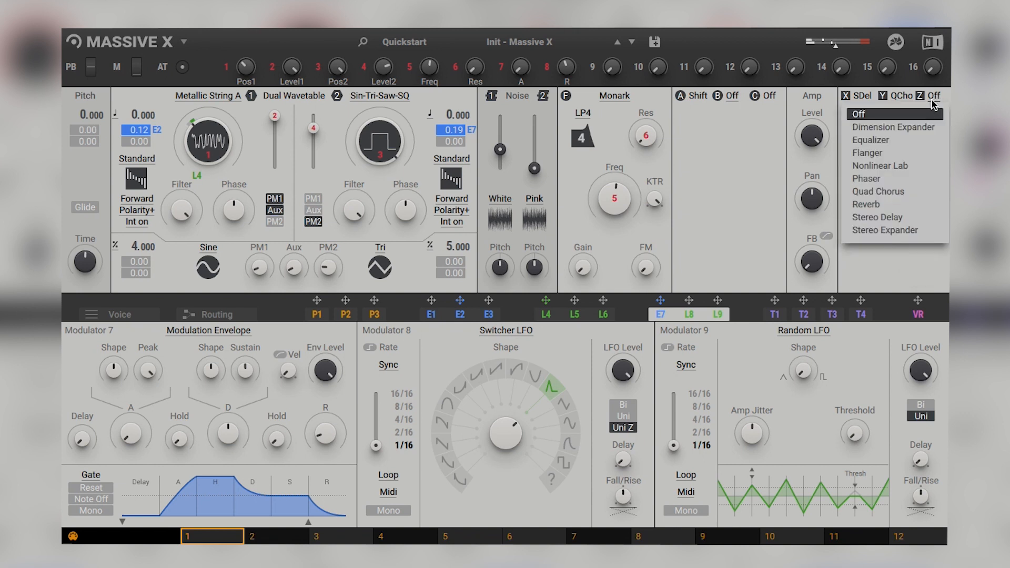
click(884, 205)
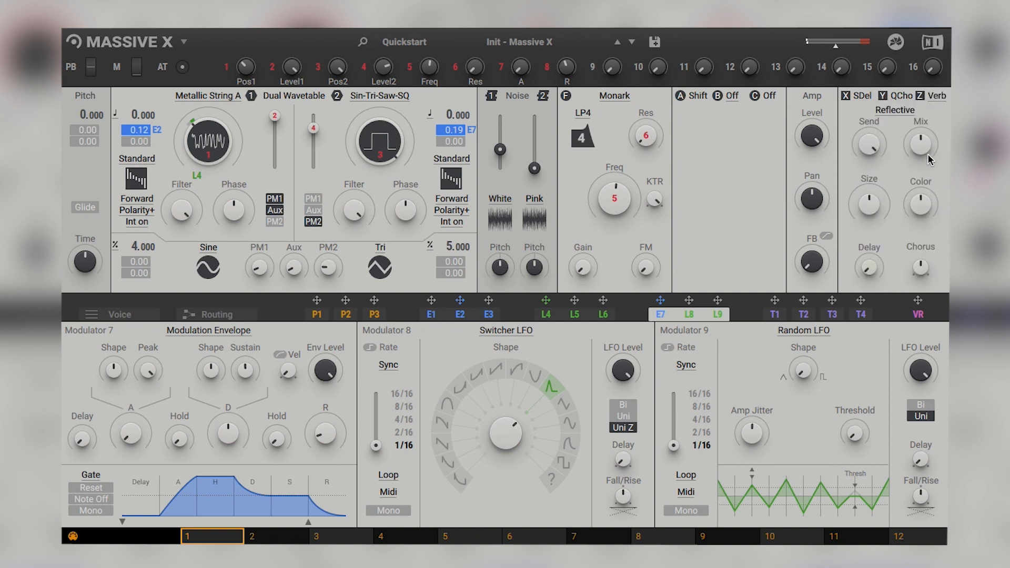
drag(867, 271, 870, 262)
drag(921, 205, 915, 205)
drag(868, 272, 867, 266)
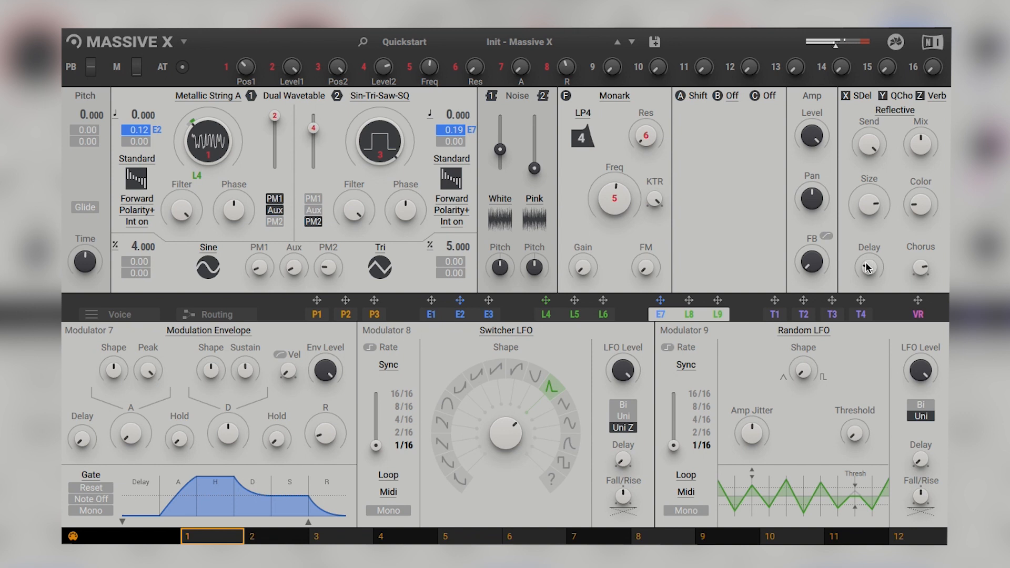